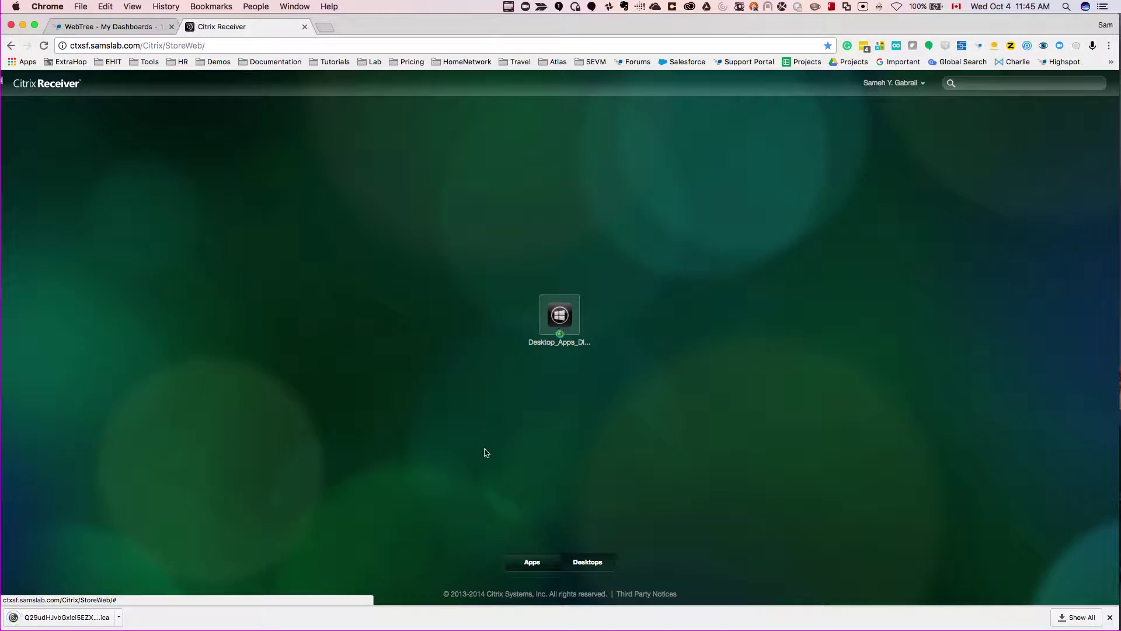
Launch the published iexplore application from the Citrix apps and open its downloaded ICA file.
click(539, 563)
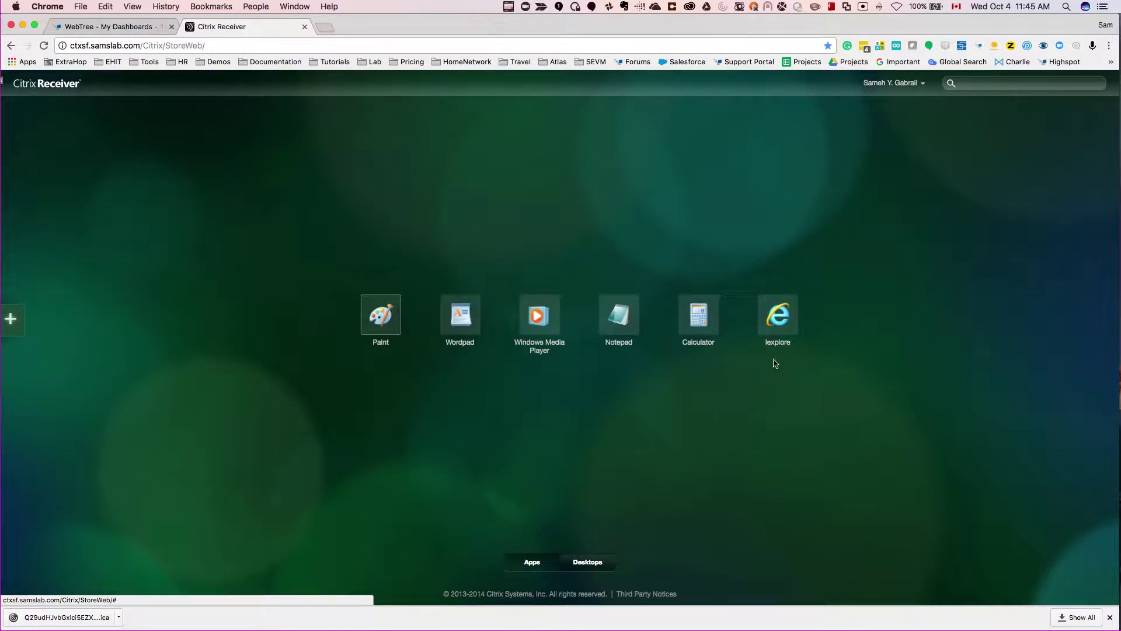
click(781, 317)
click(54, 617)
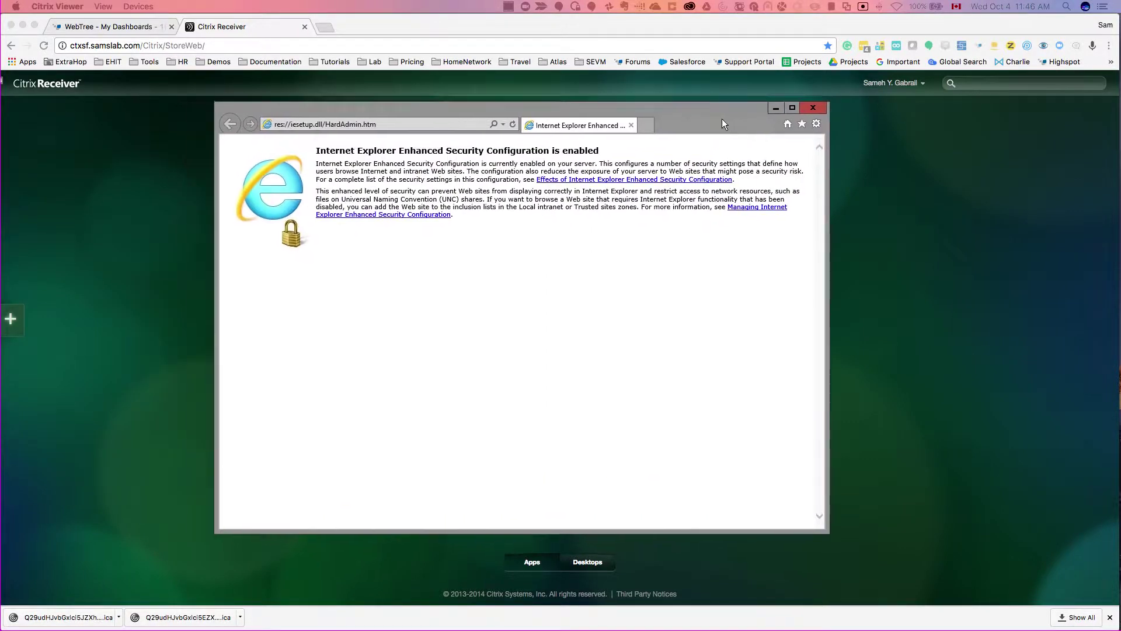
Open the webtrees family tree site at 192.168.1.20:8089 in the remote browser and log in with the account username and password.
click(505, 123)
click(474, 138)
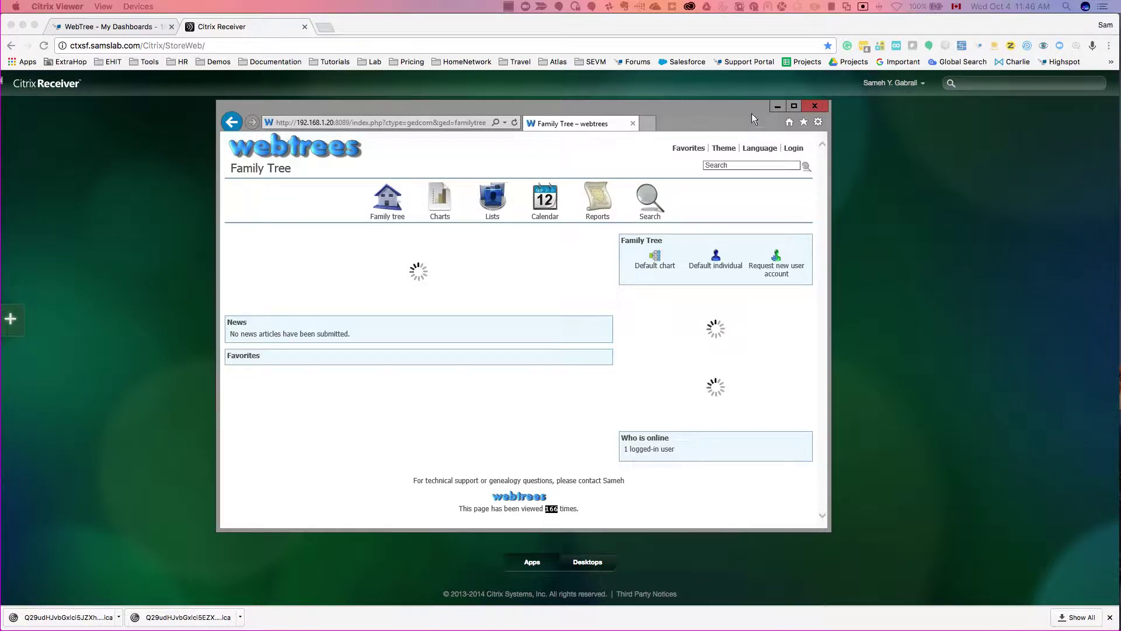
click(796, 150)
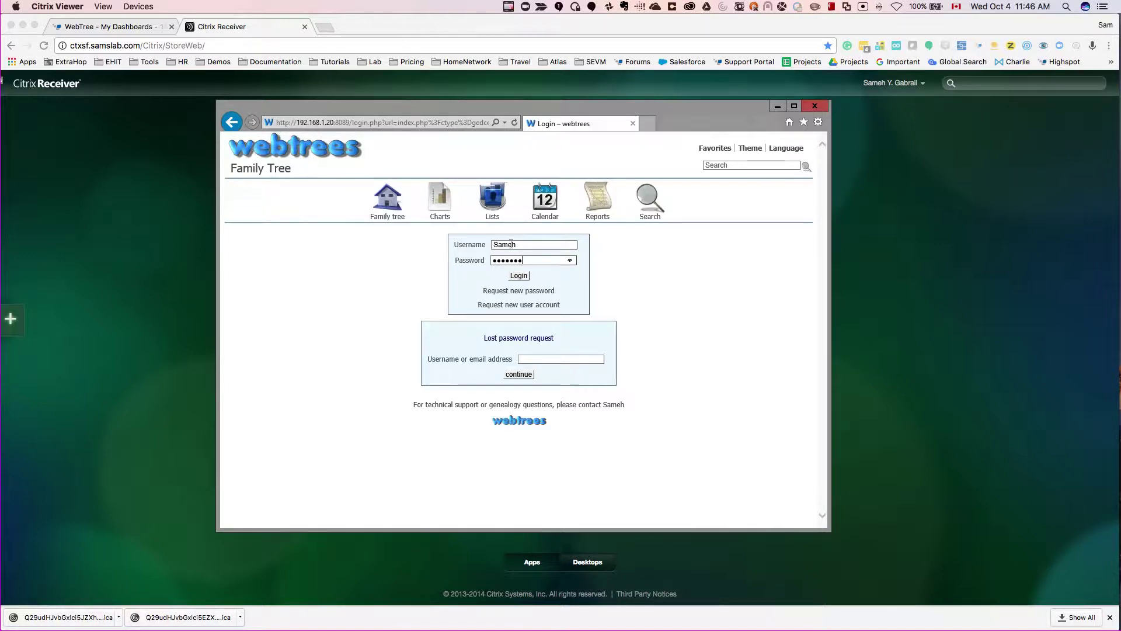
key(Return)
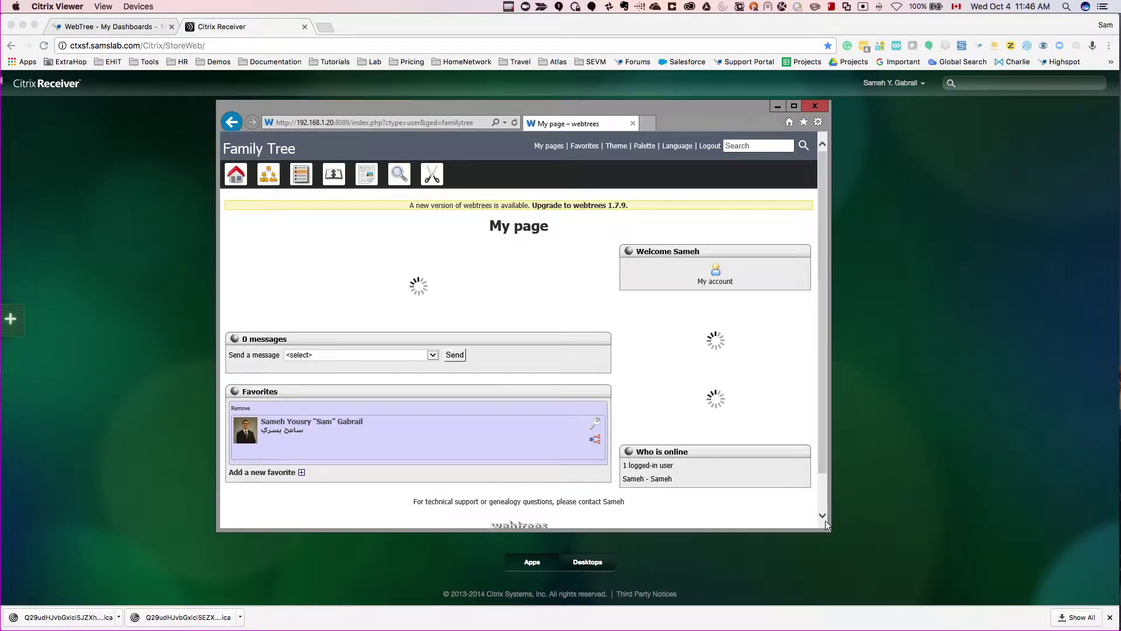
Enlarge the remote browser, view the favorite individual's record and those of the wife and both sons, and close the browser.
drag(829, 528, 874, 559)
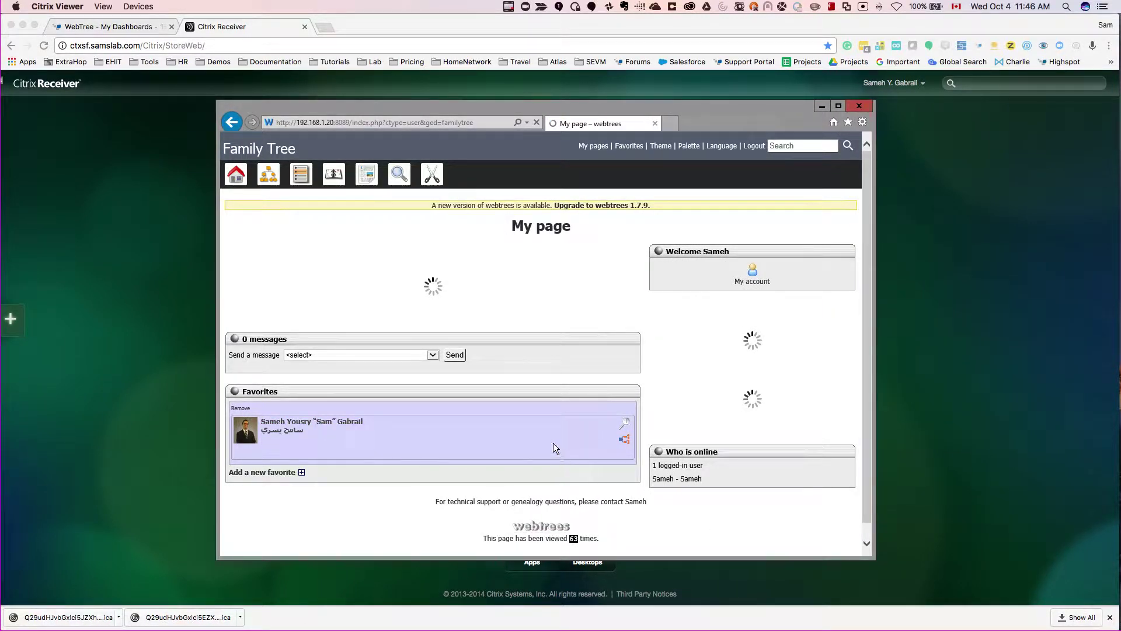
click(336, 425)
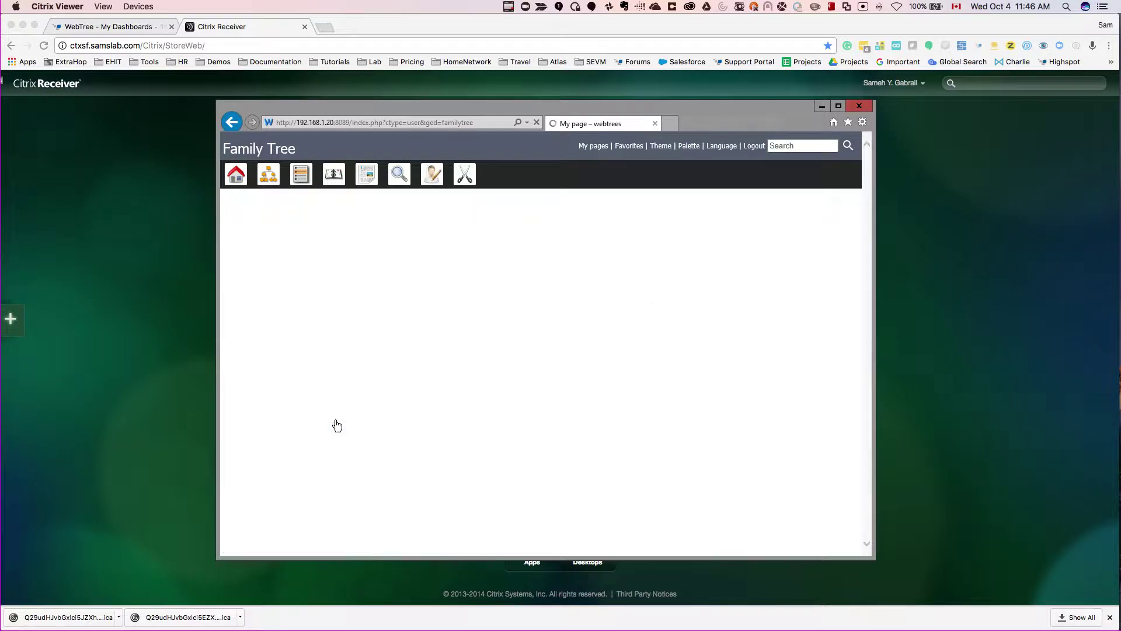
scroll(812, 394, down, 5)
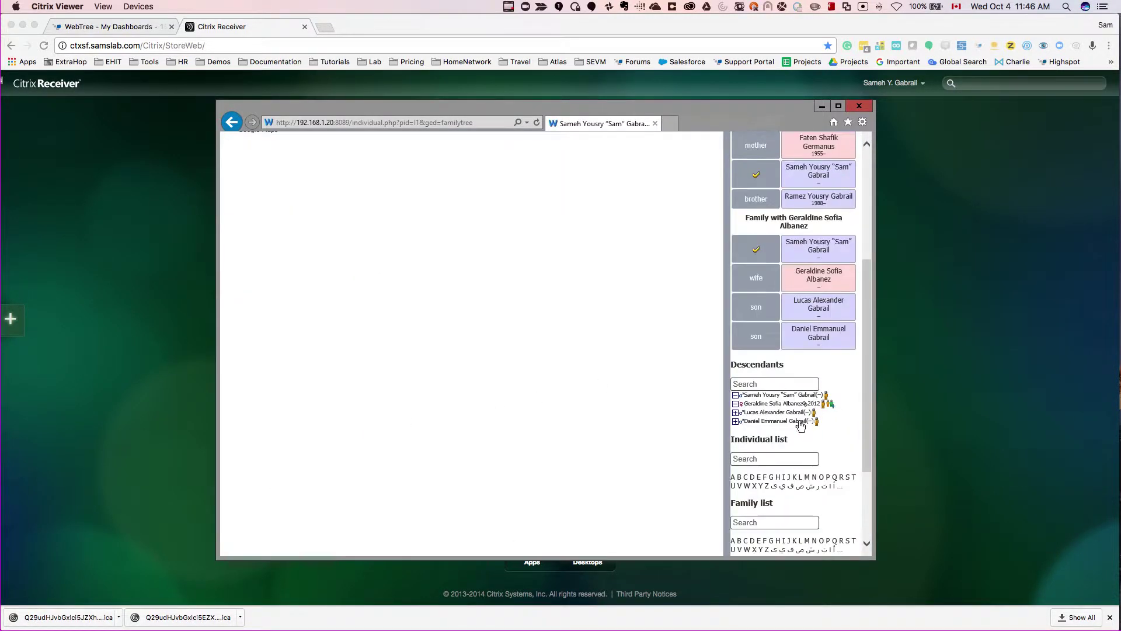
scroll(829, 415, up, 6)
click(812, 490)
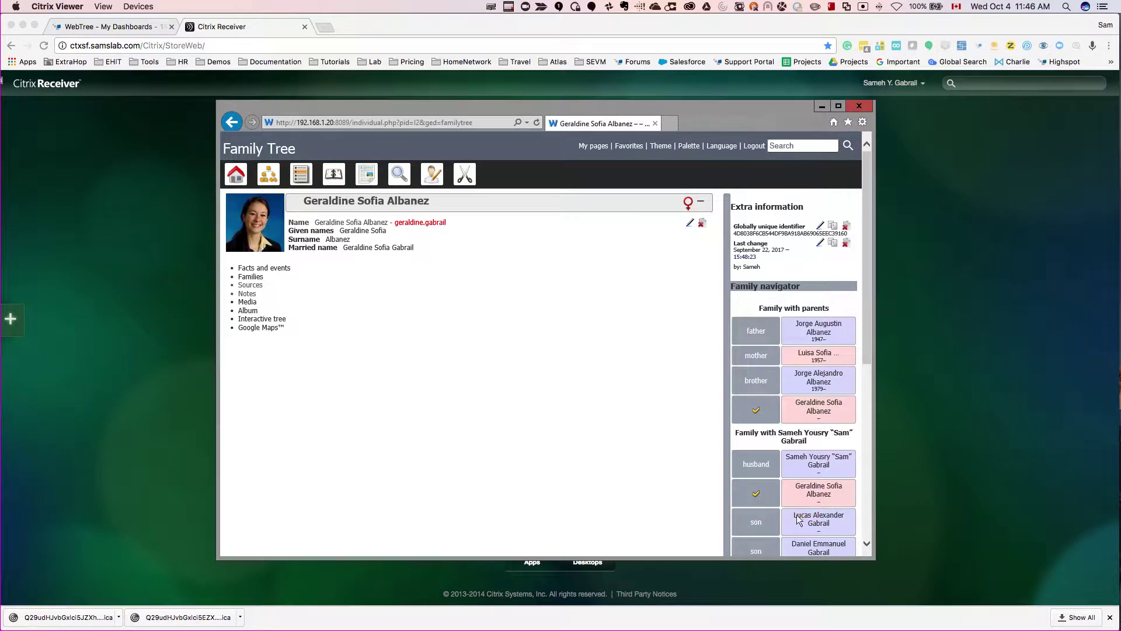
click(815, 522)
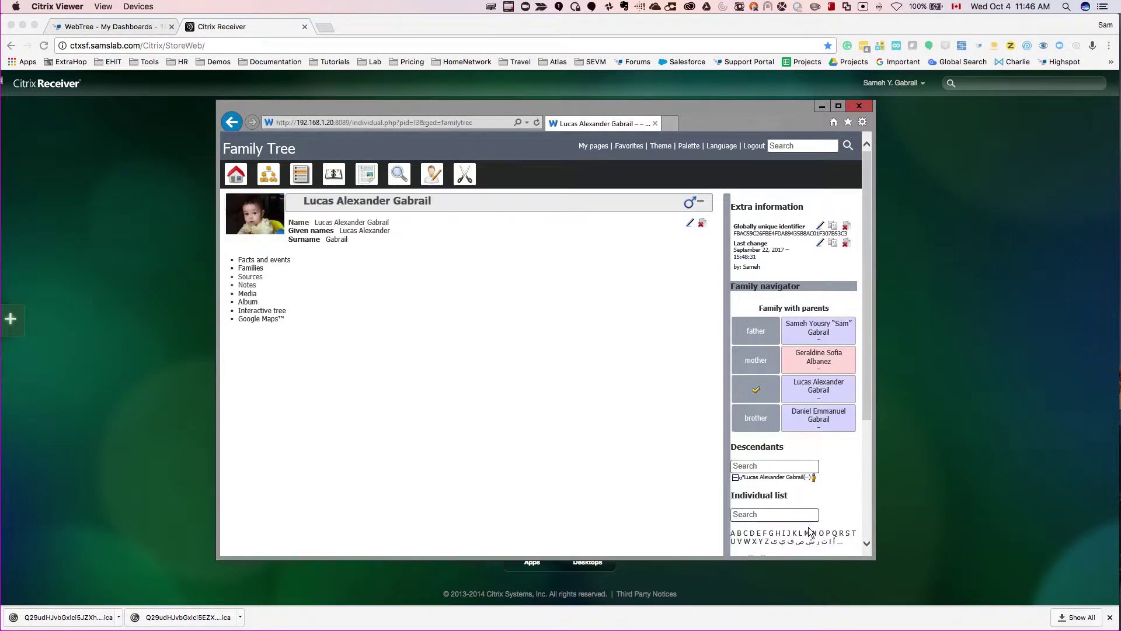
click(817, 421)
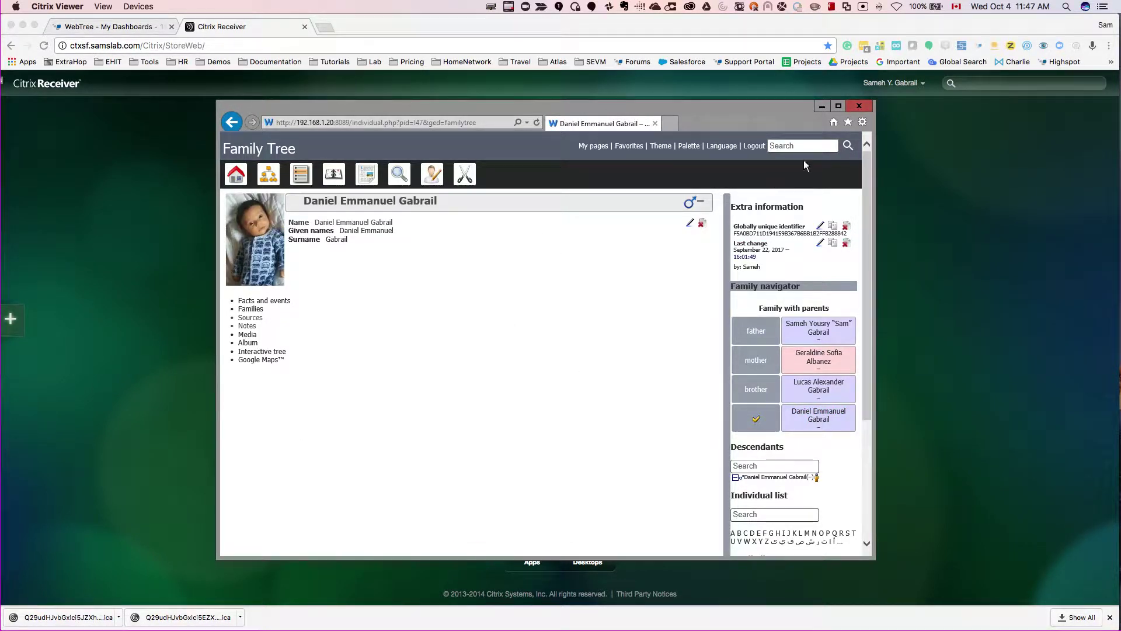
click(858, 107)
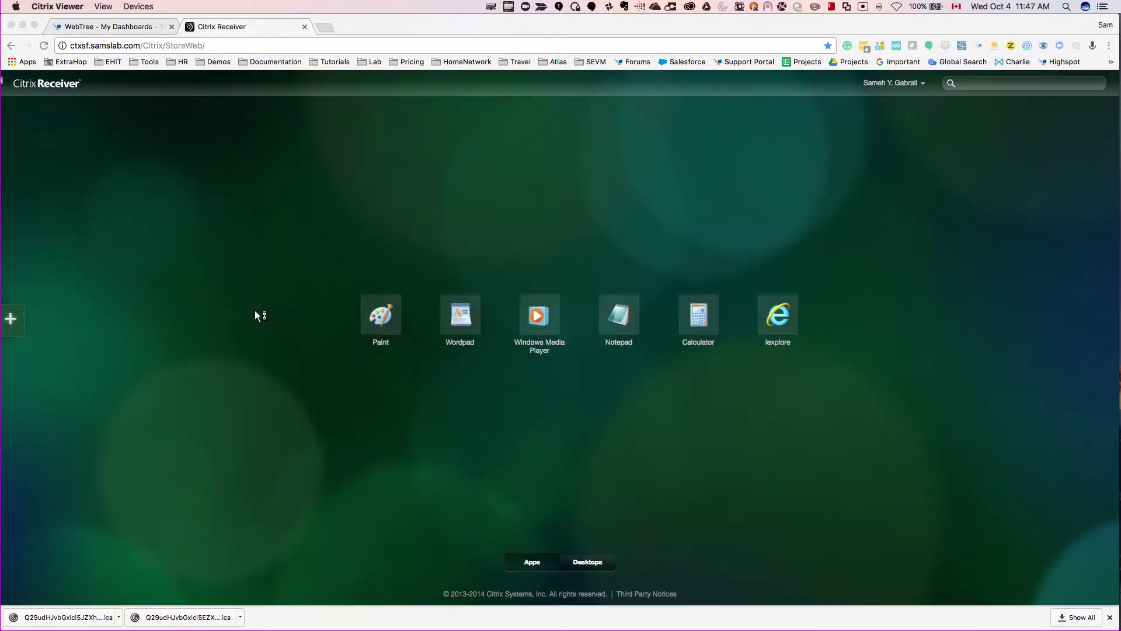
Switch to the ExtraHop WebTree dashboard and examine its topology, mean timings, errors, Citrix access portal charts and ICA server metrics.
click(111, 27)
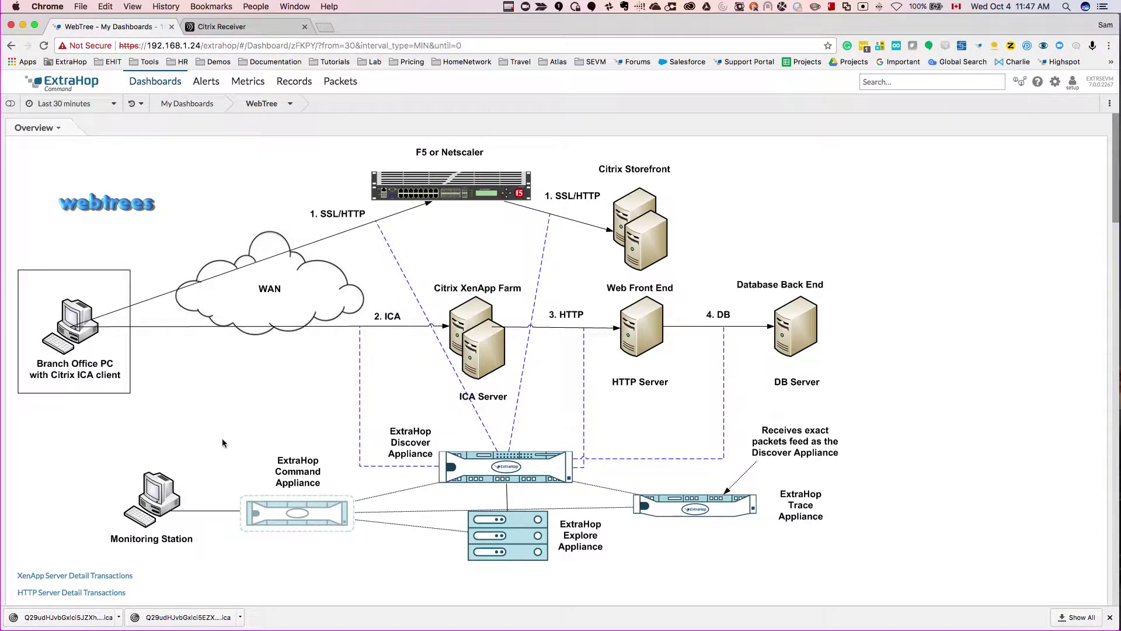
scroll(222, 439, down, 2)
scroll(223, 419, down, 5)
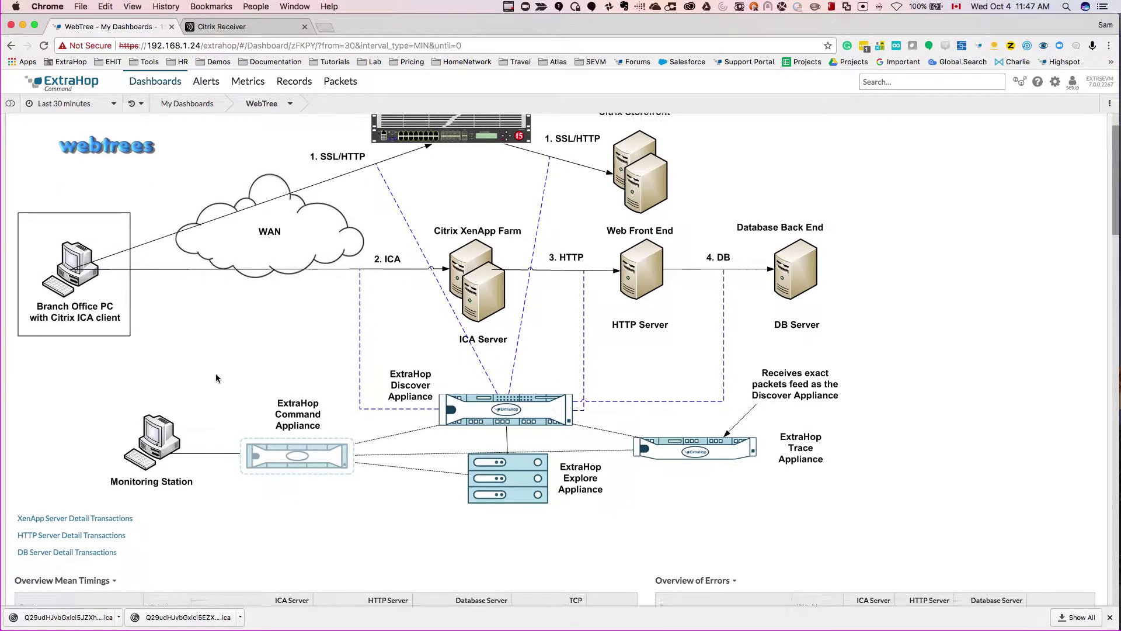
scroll(244, 410, down, 5)
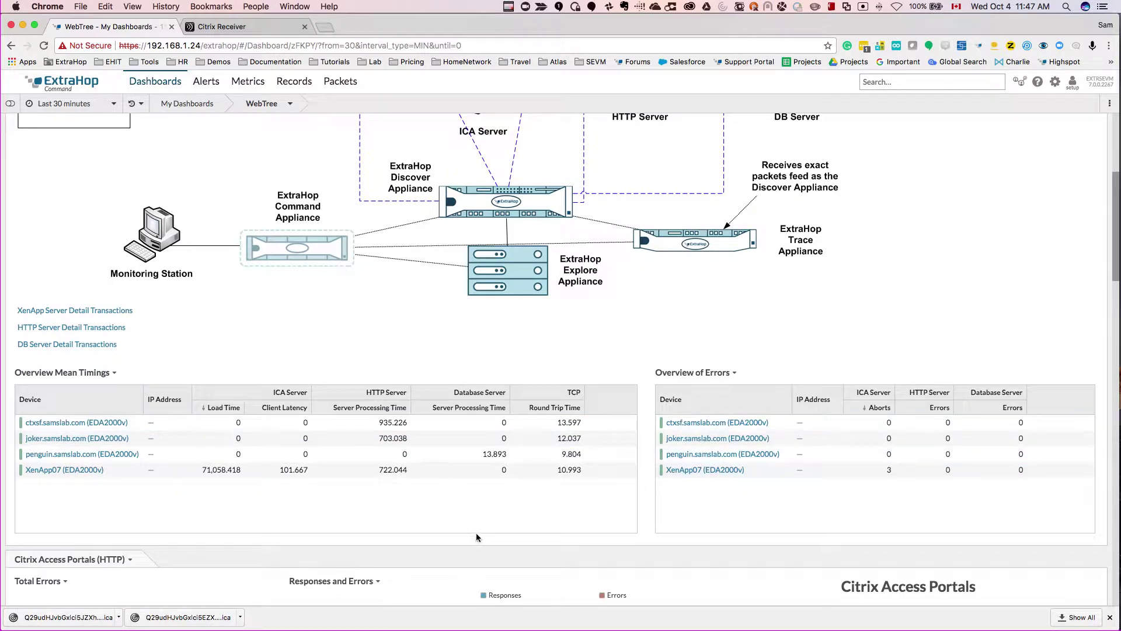
scroll(476, 538, down, 3)
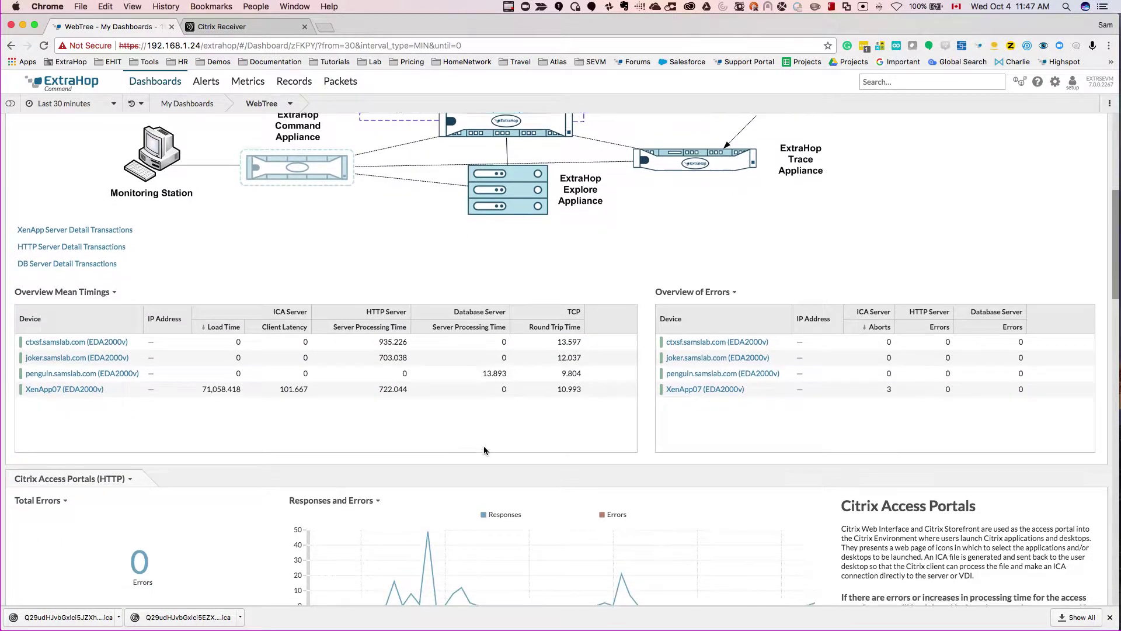
scroll(484, 446, down, 4)
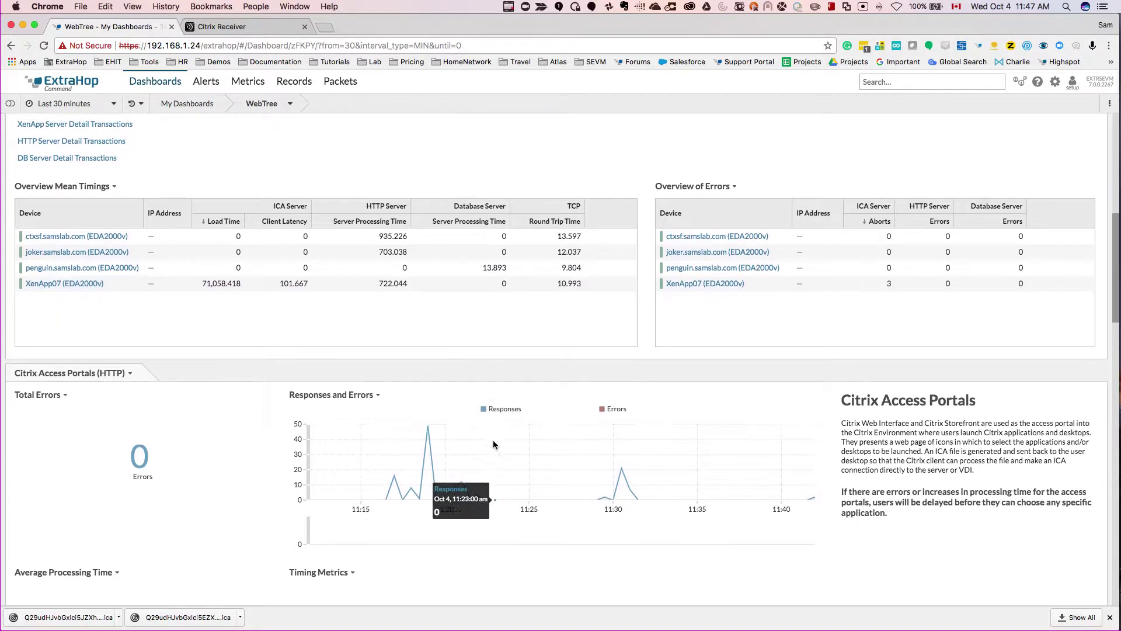
scroll(494, 445, down, 4)
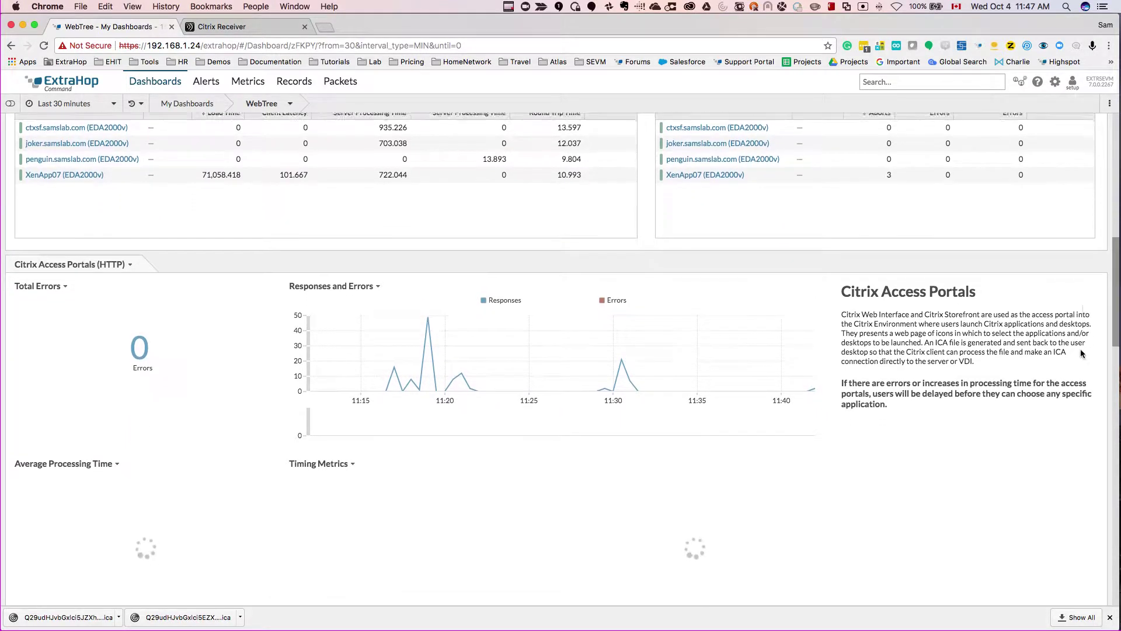
scroll(1080, 353, down, 10)
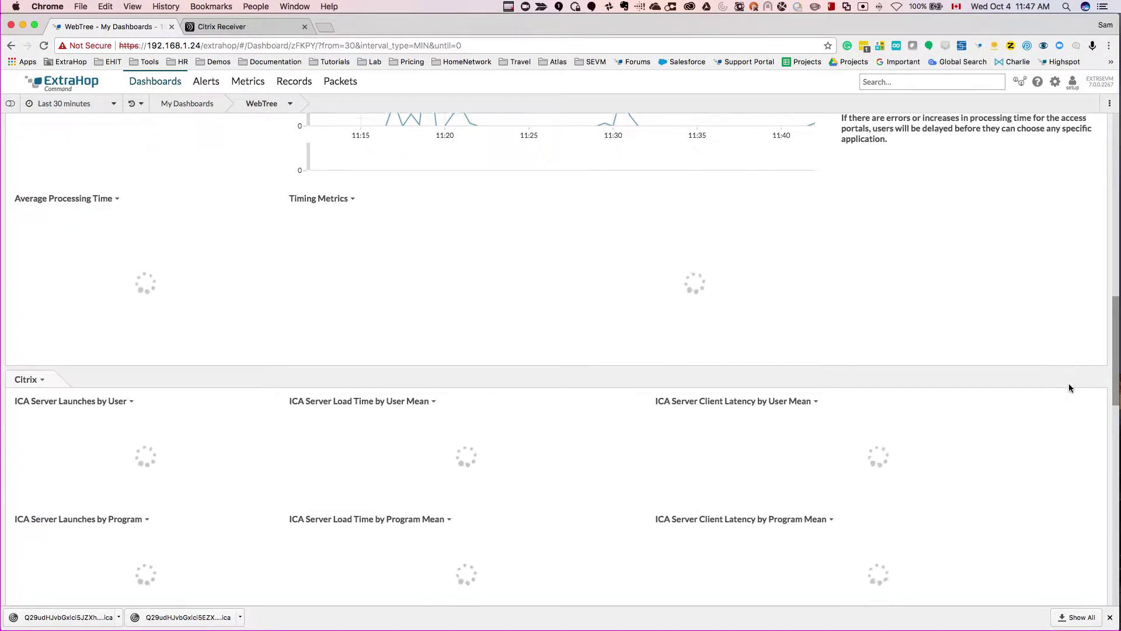
scroll(1069, 388, down, 4)
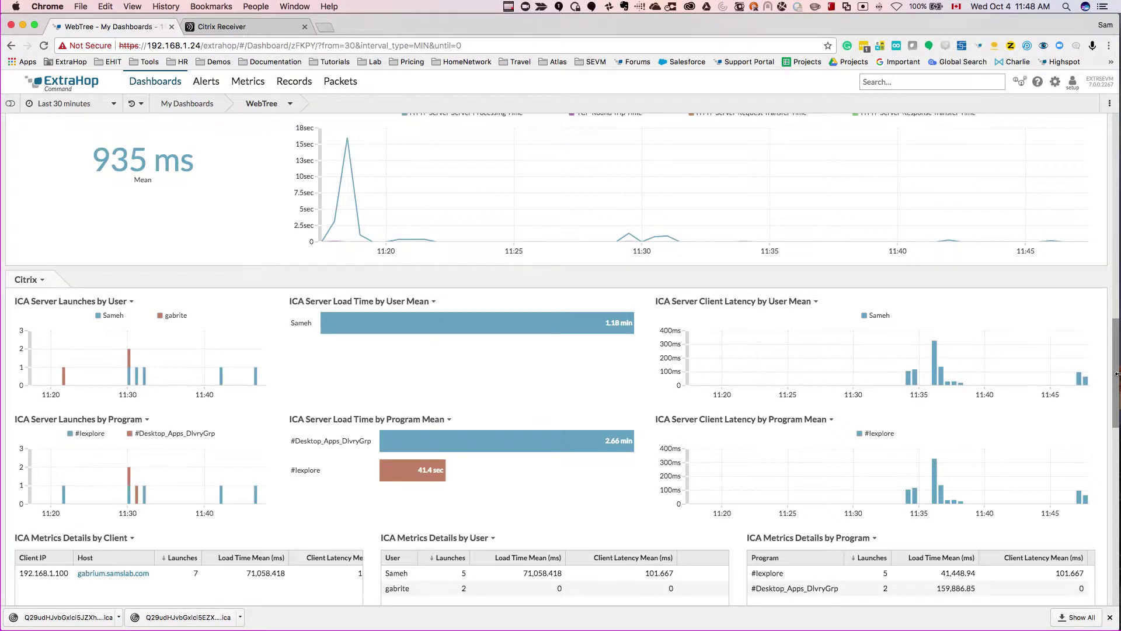
scroll(609, 437, down, 1)
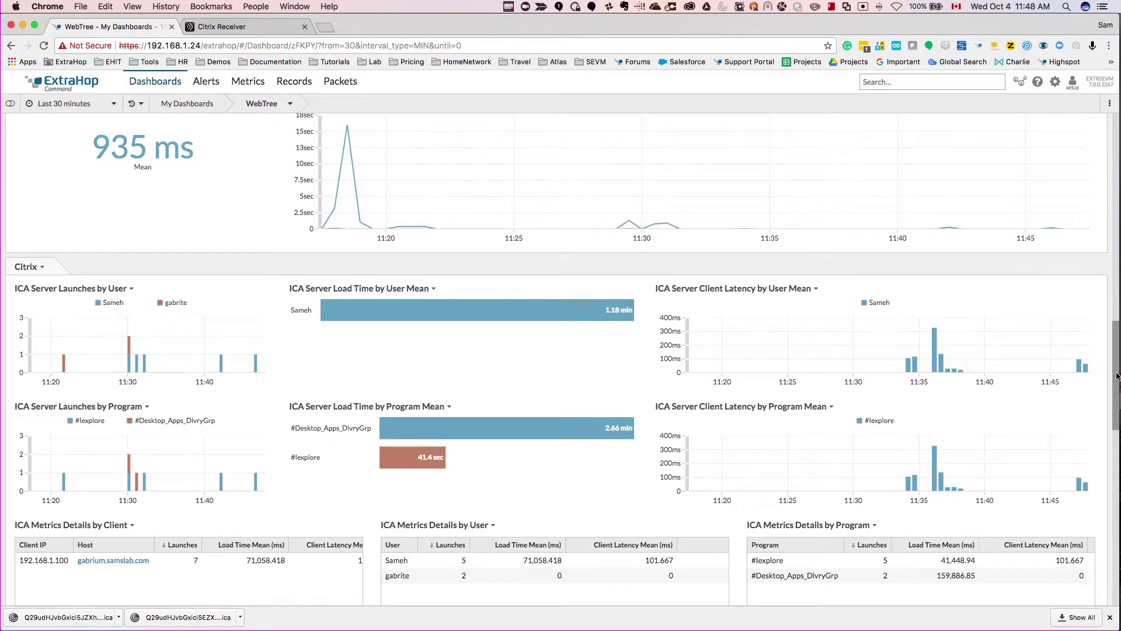
Open the device page of client 192.168.1.100 from the ICA client metrics and display its activity map, dismissing the downloads bar.
click(103, 559)
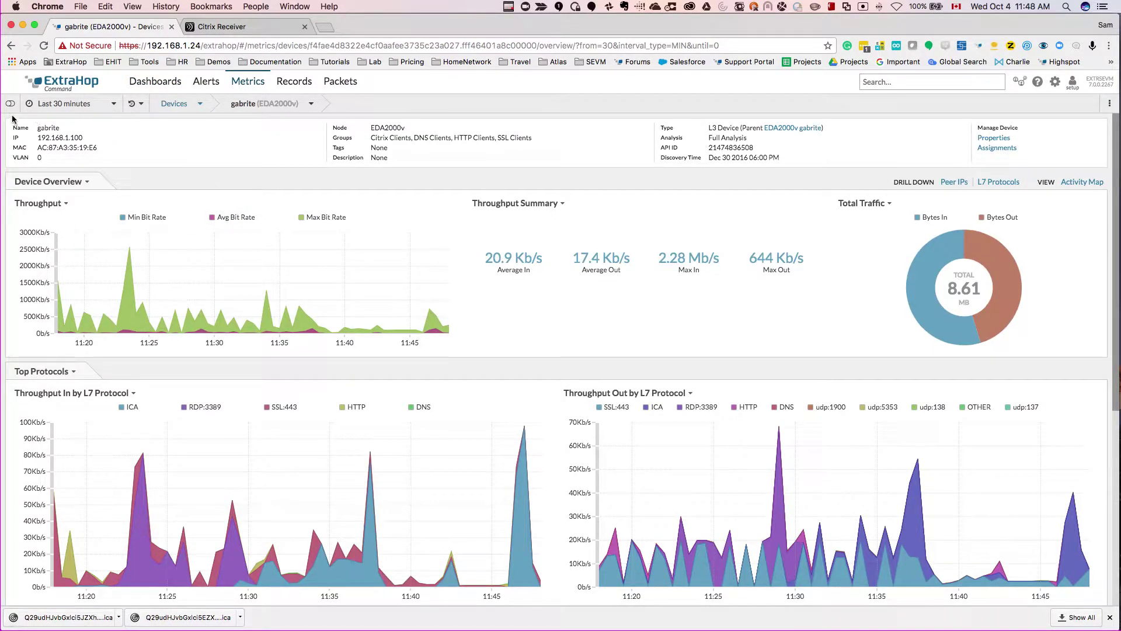
click(1080, 183)
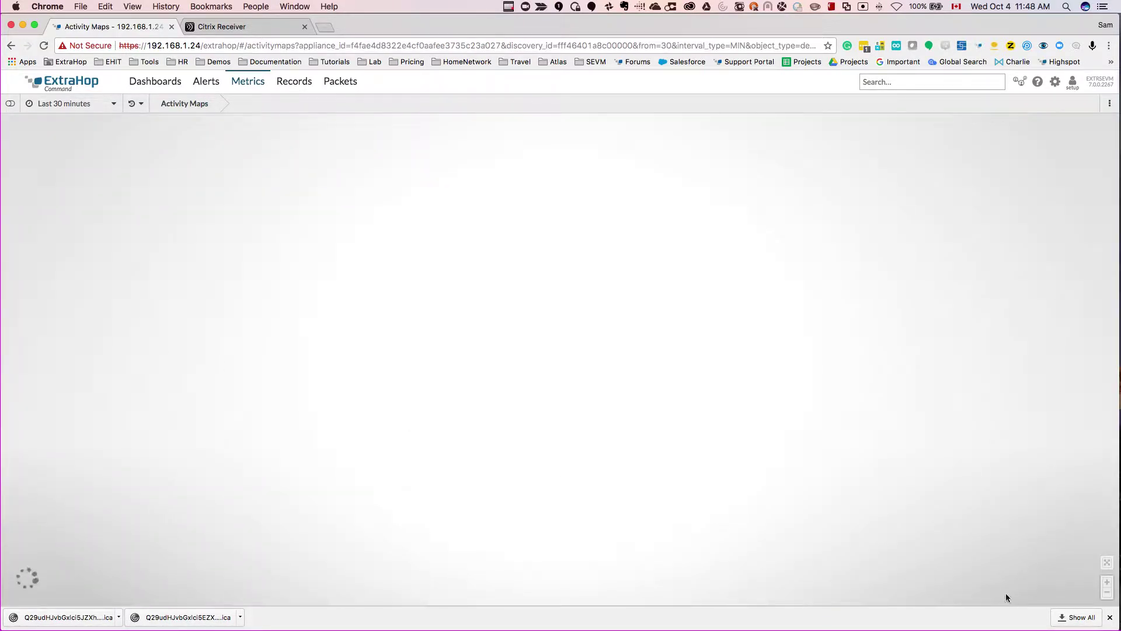
click(1110, 617)
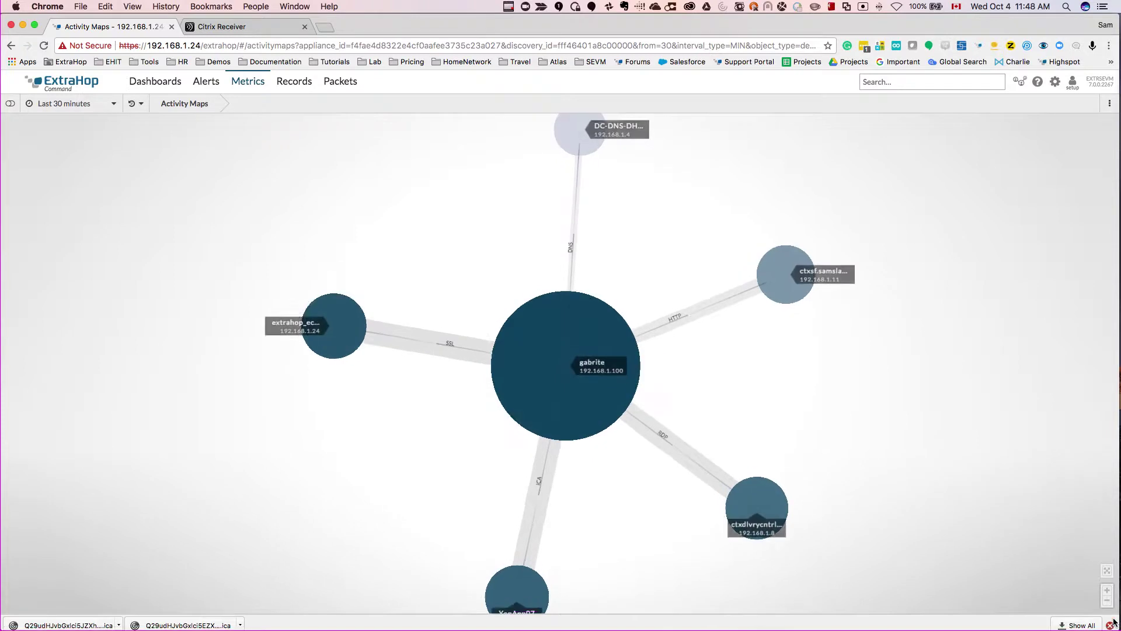
Show the activity map settings, size map elements by Bytes and restrict the client's peers to ICA Servers.
click(10, 104)
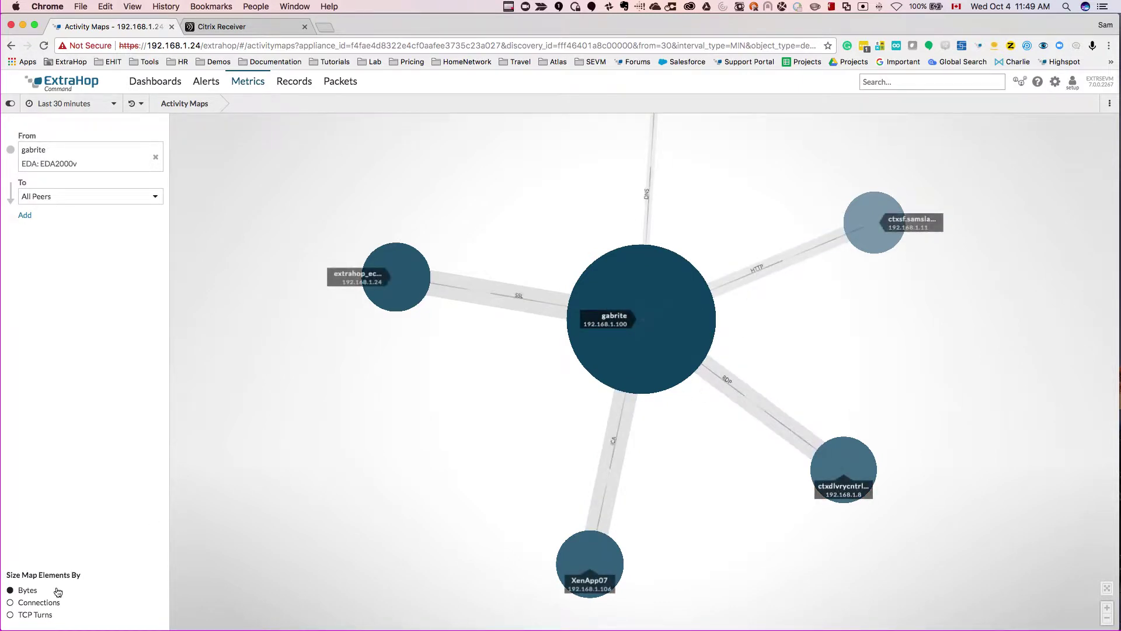
click(36, 593)
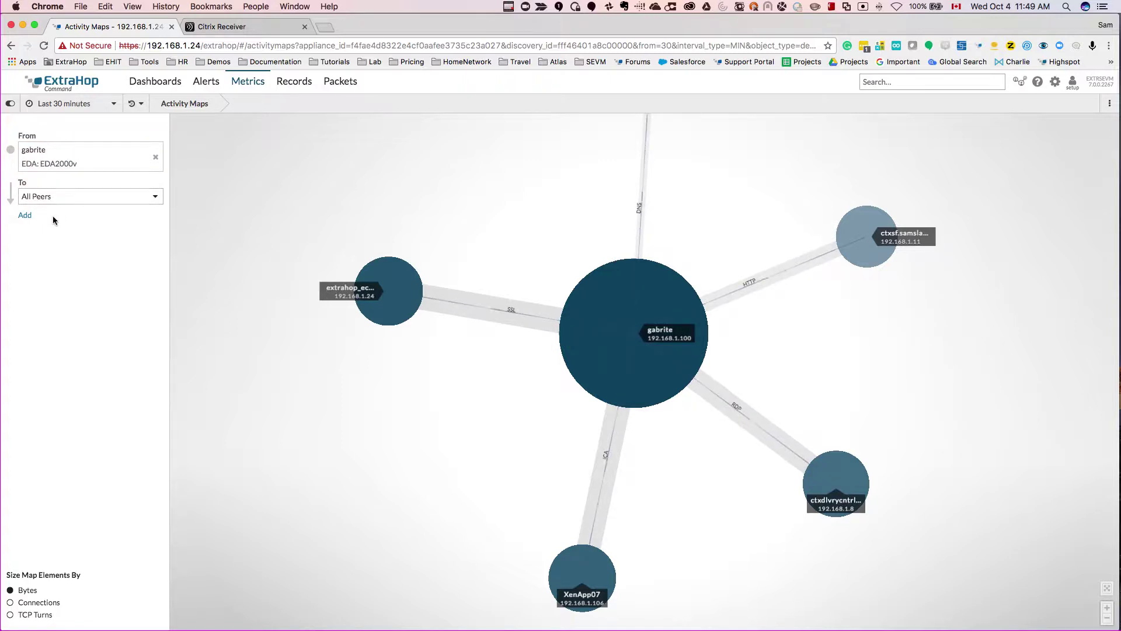
click(91, 199)
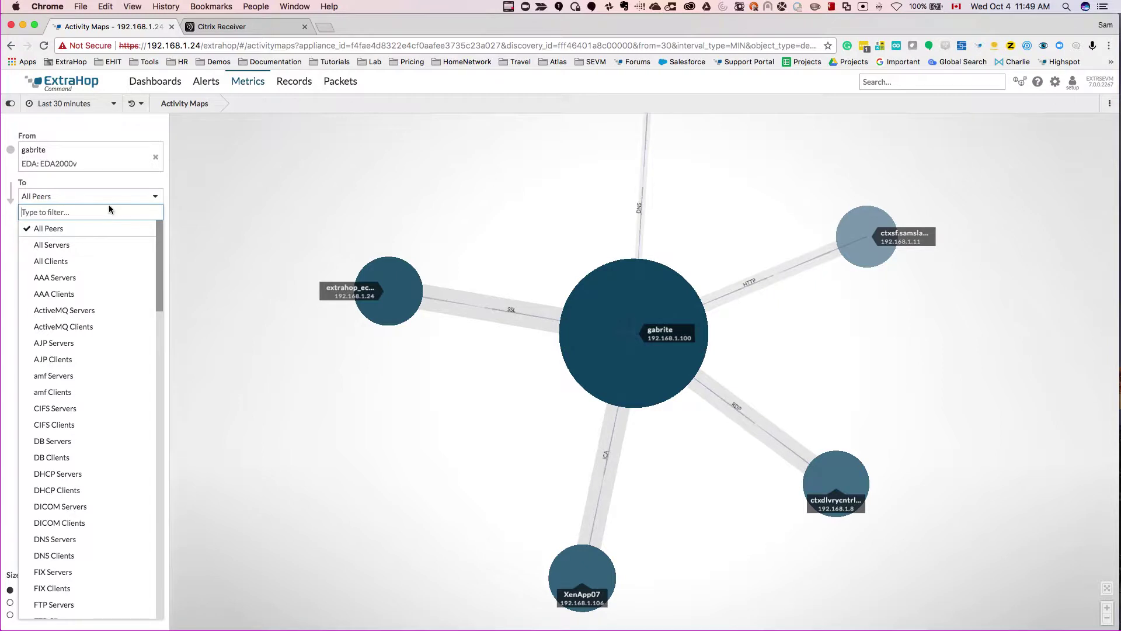
text(ica)
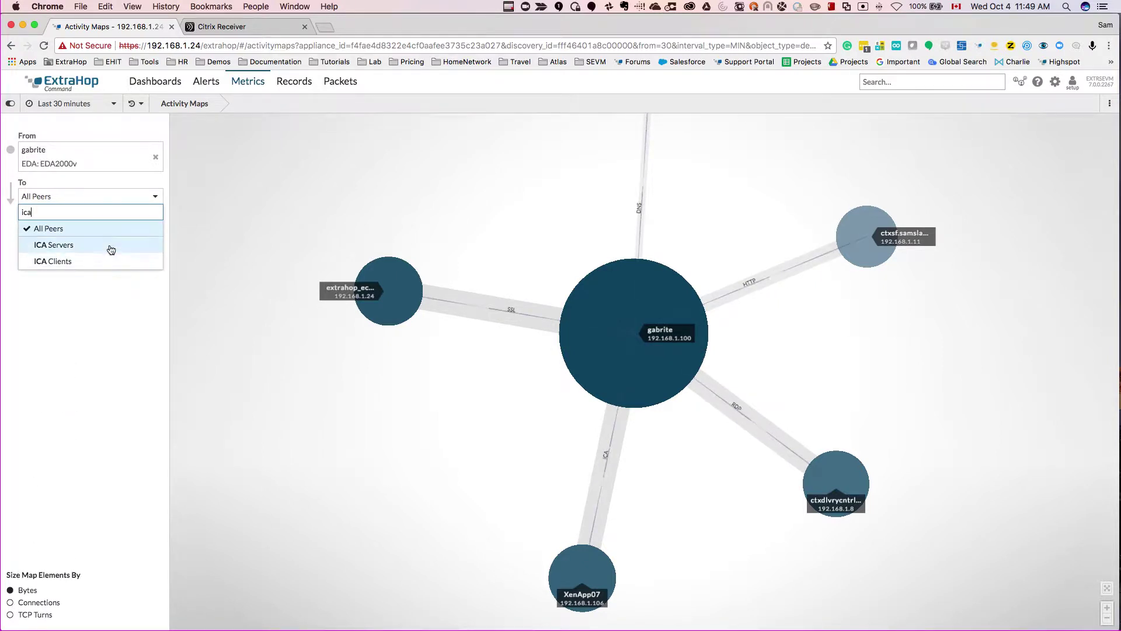
click(111, 250)
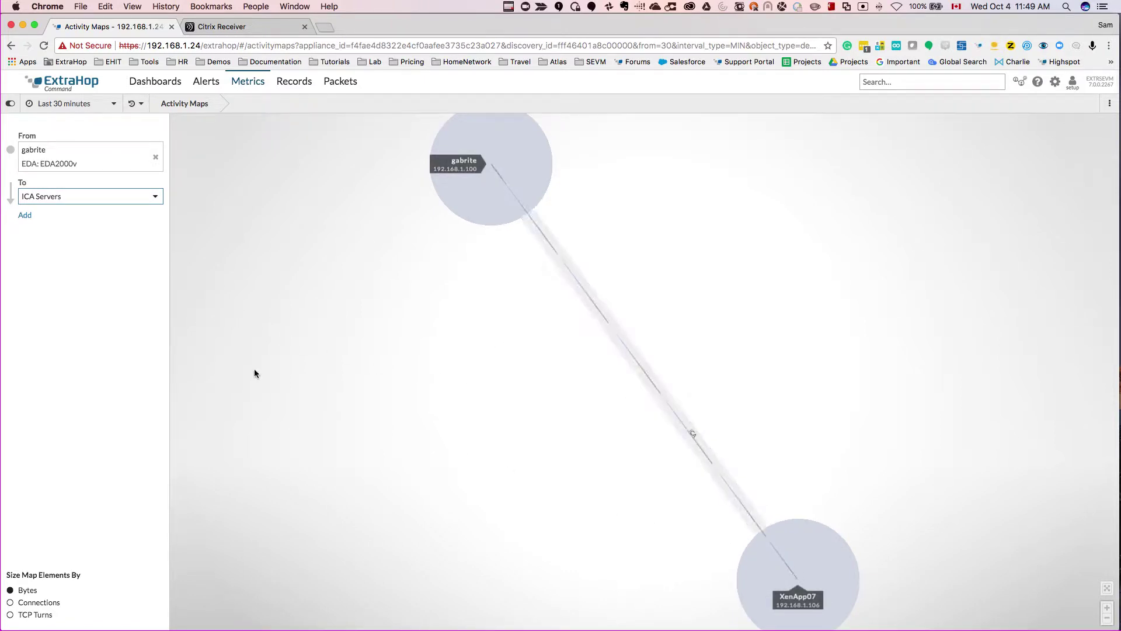
Add a second hop to the activity map and limit it to HTTP Servers.
click(23, 216)
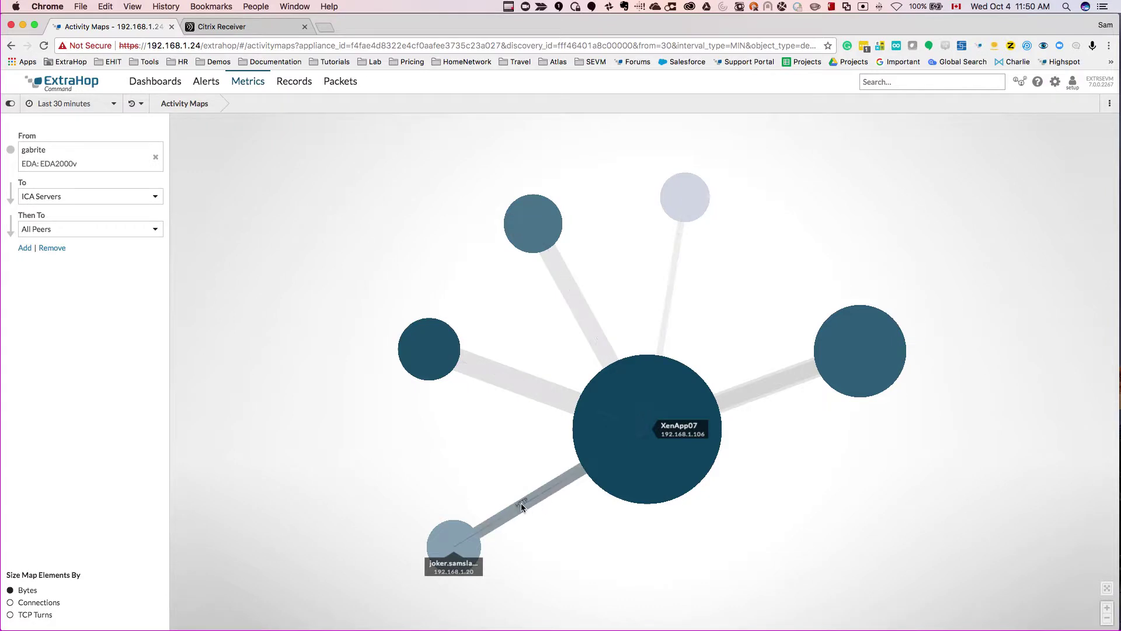
click(100, 230)
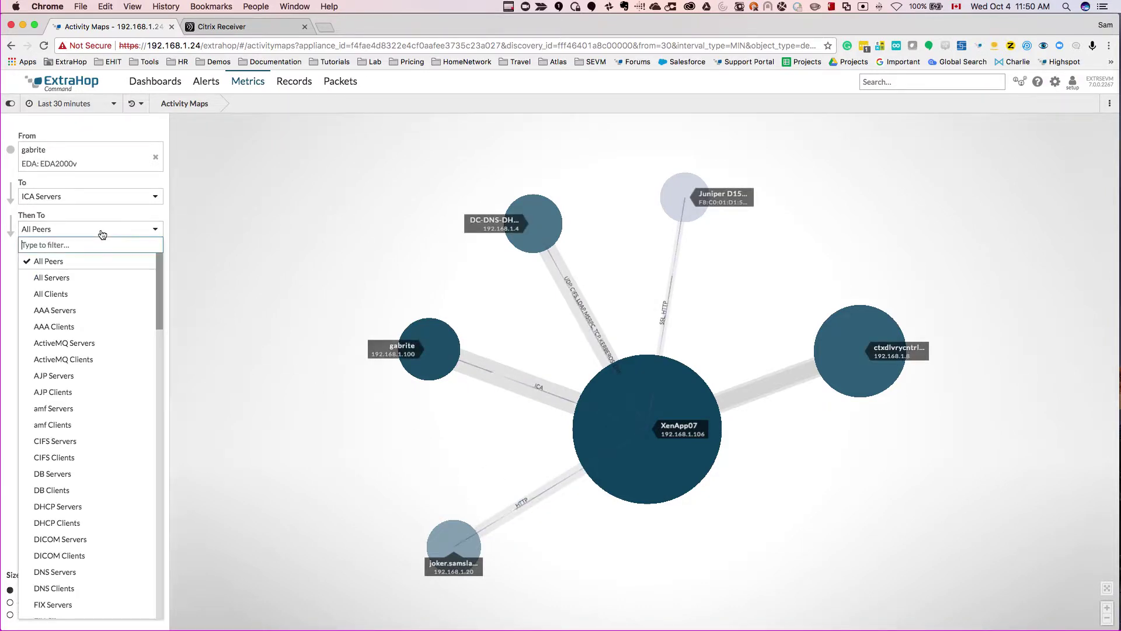
text(http)
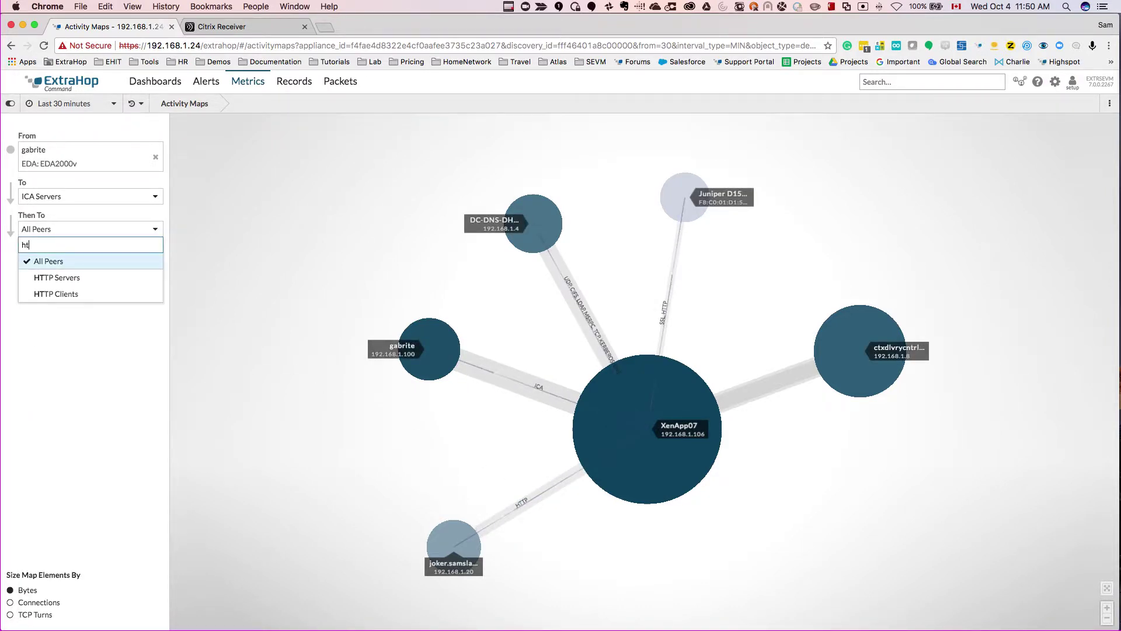
click(111, 276)
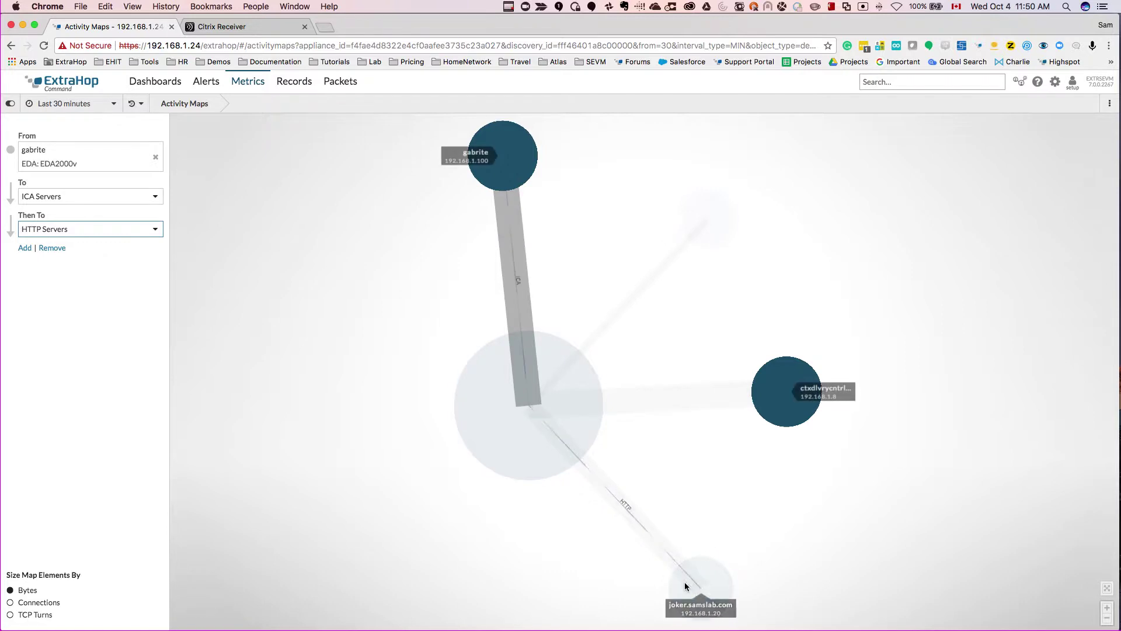
Add a third hop to the activity map and limit it to DB Servers.
click(25, 248)
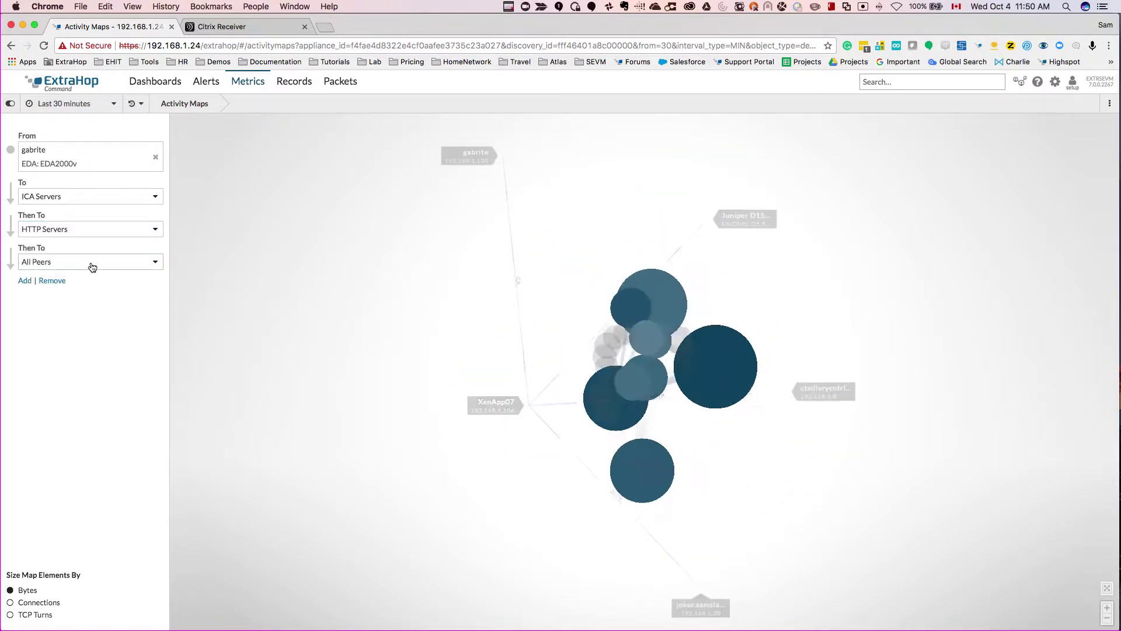
click(89, 264)
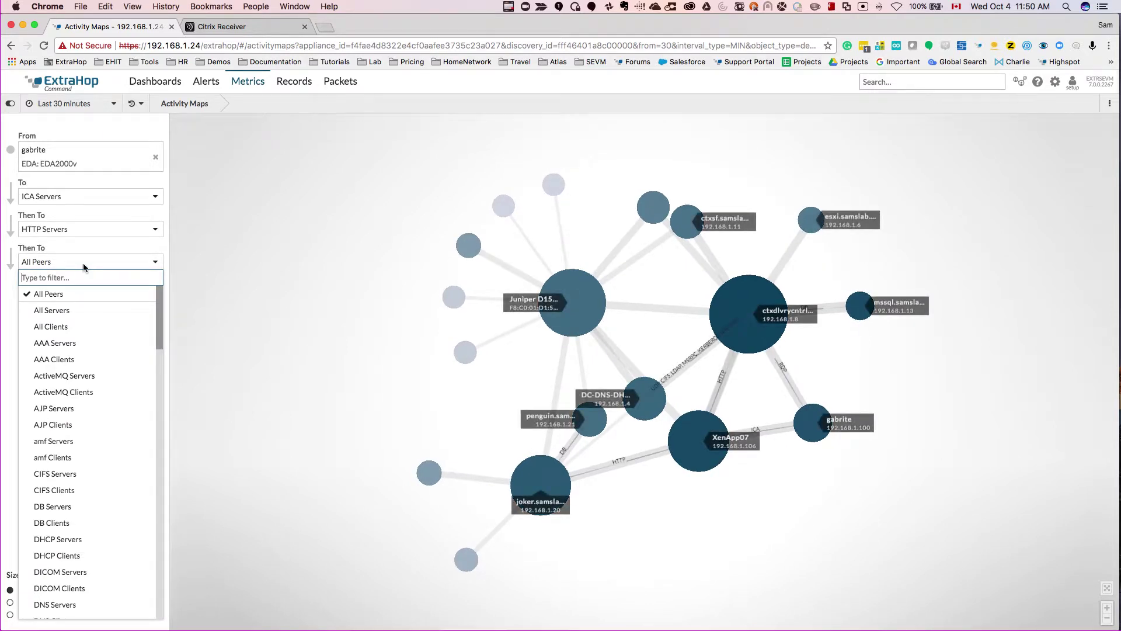
text(db)
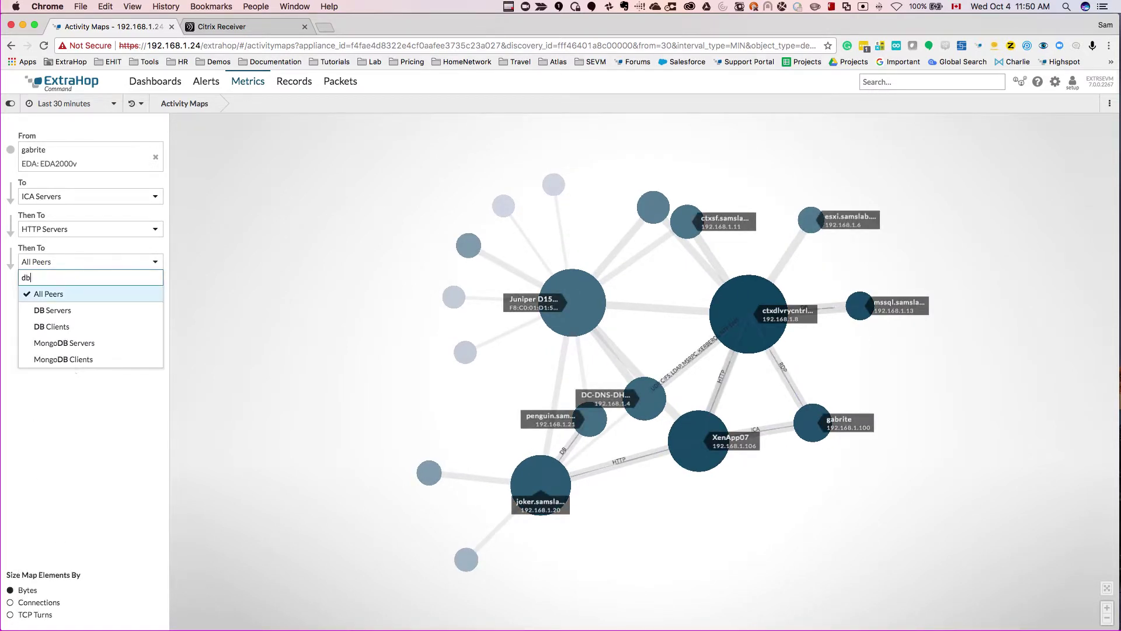
click(141, 311)
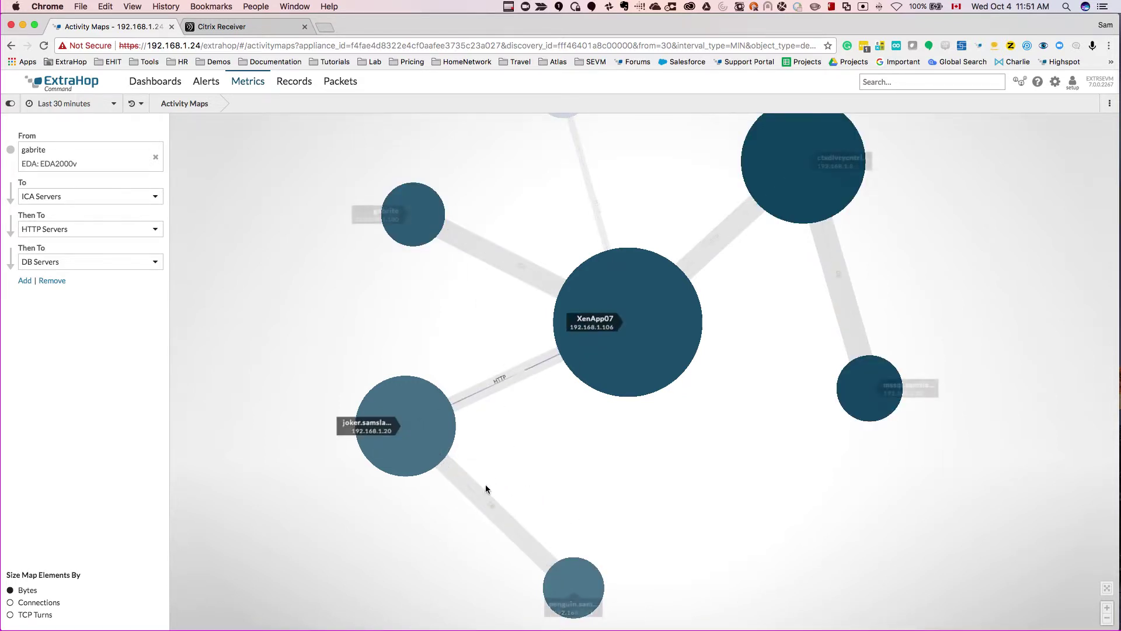
Open the records of the DB connection between joker.samslab.com and penguin.samslab.com and widen the Statement column to show the SQL text.
click(473, 496)
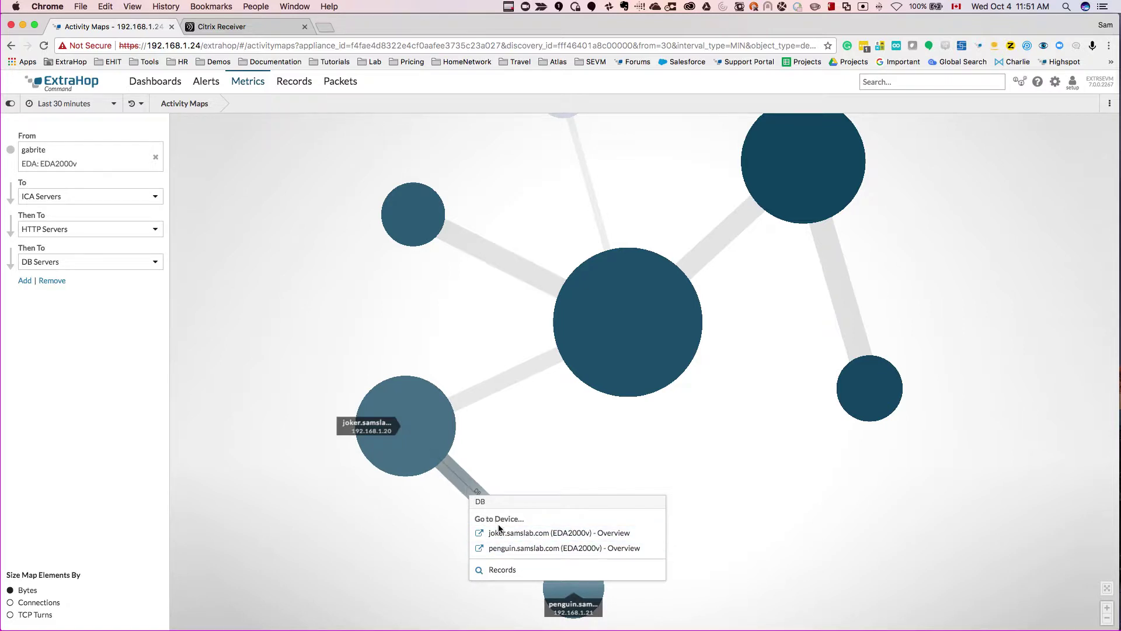
click(514, 568)
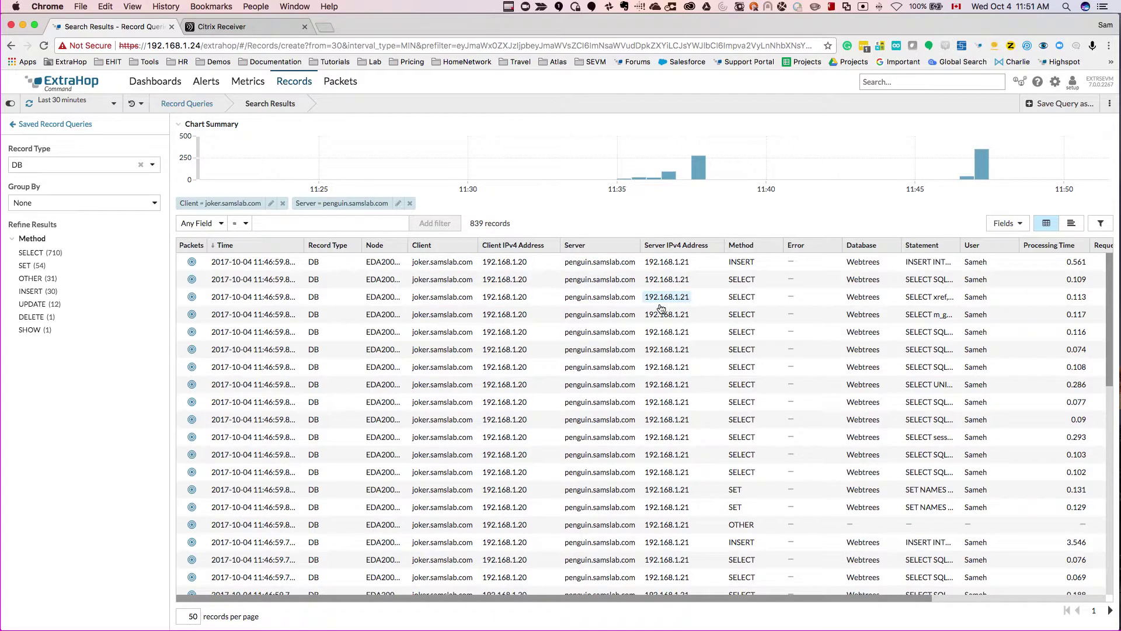
scroll(643, 304, right, 5)
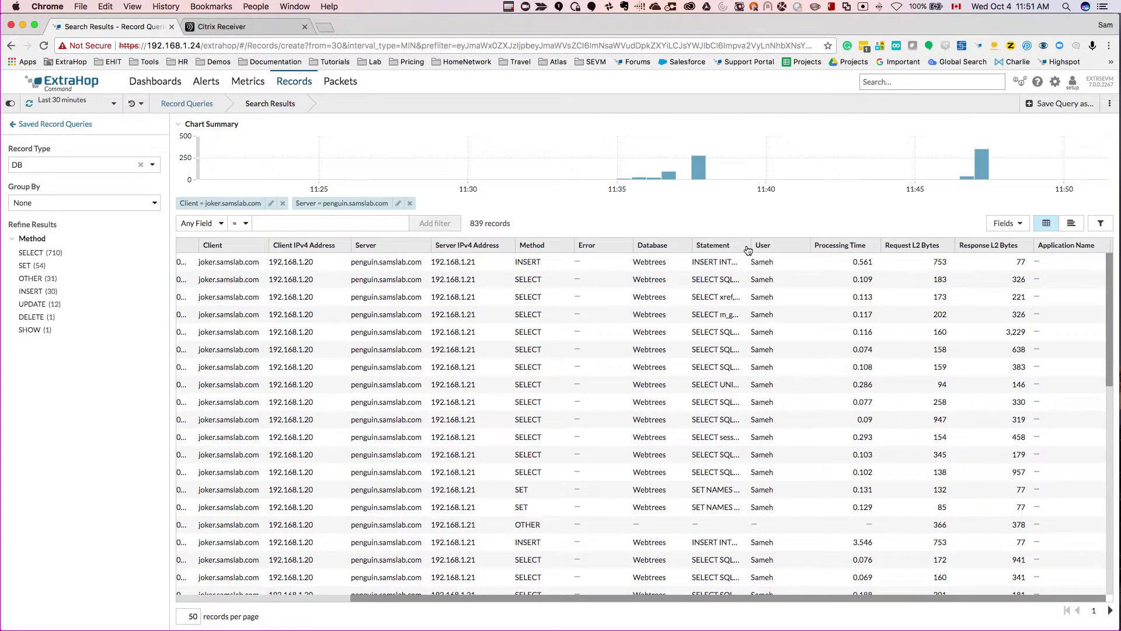
drag(758, 246, 949, 246)
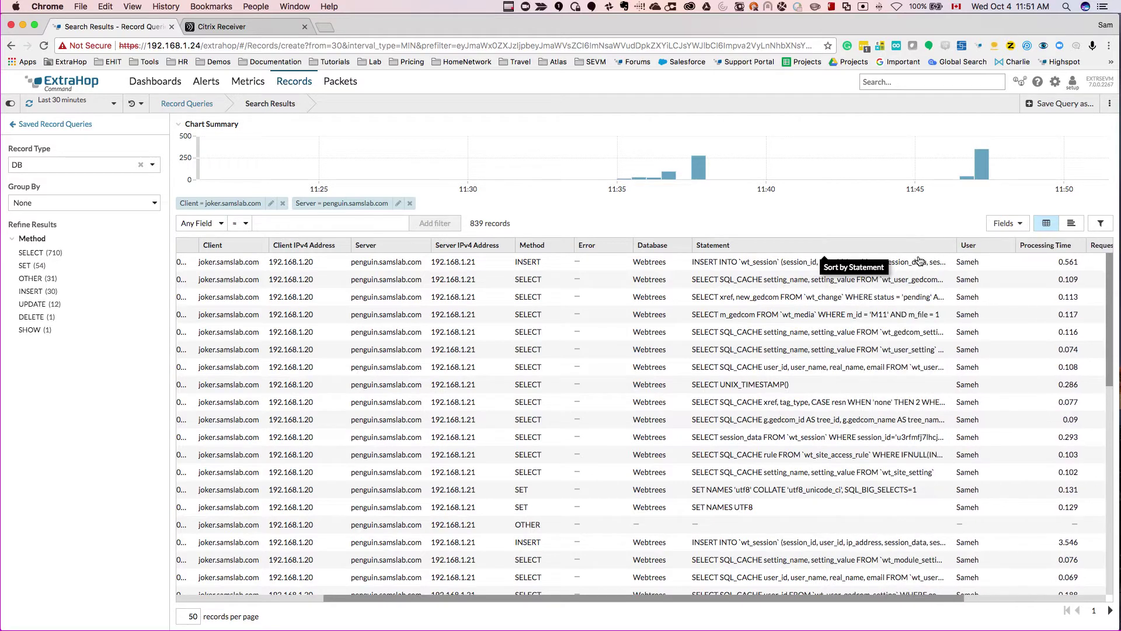
Review the remaining fields of the DB records and open the packet query for the first INSERT record.
scroll(802, 334, right, 5)
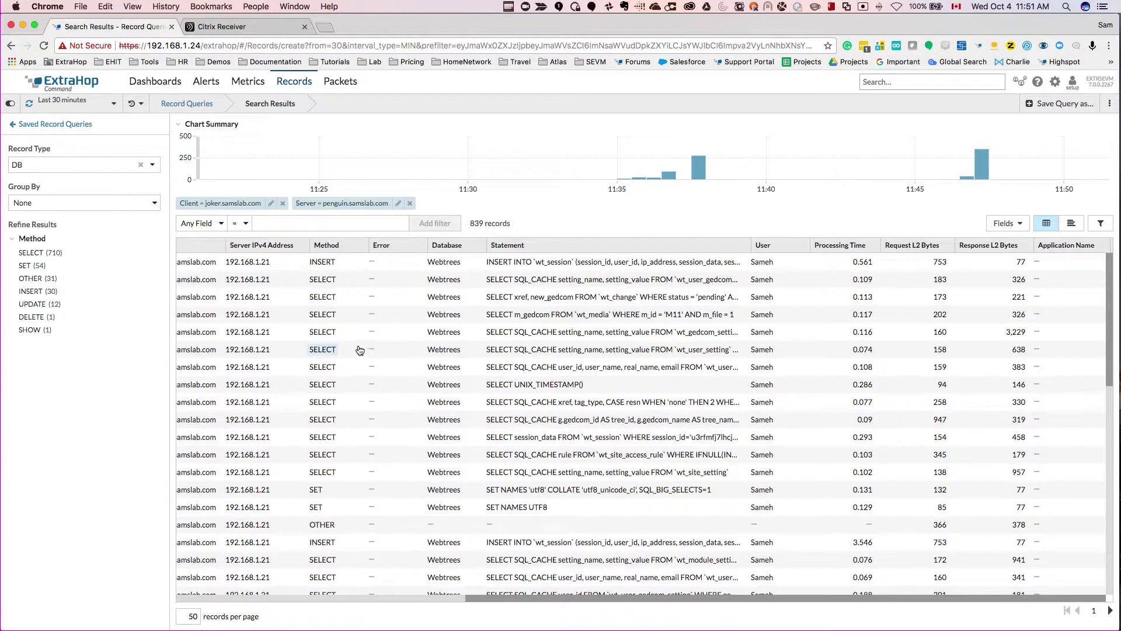
scroll(380, 349, left, 5)
scroll(587, 350, left, 3)
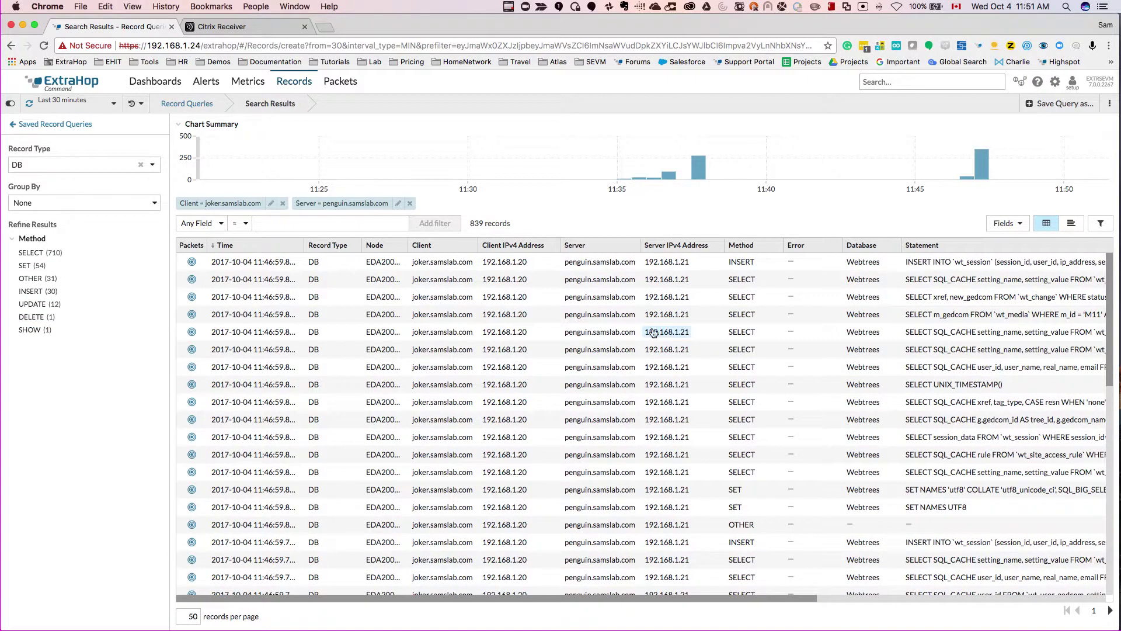
click(192, 263)
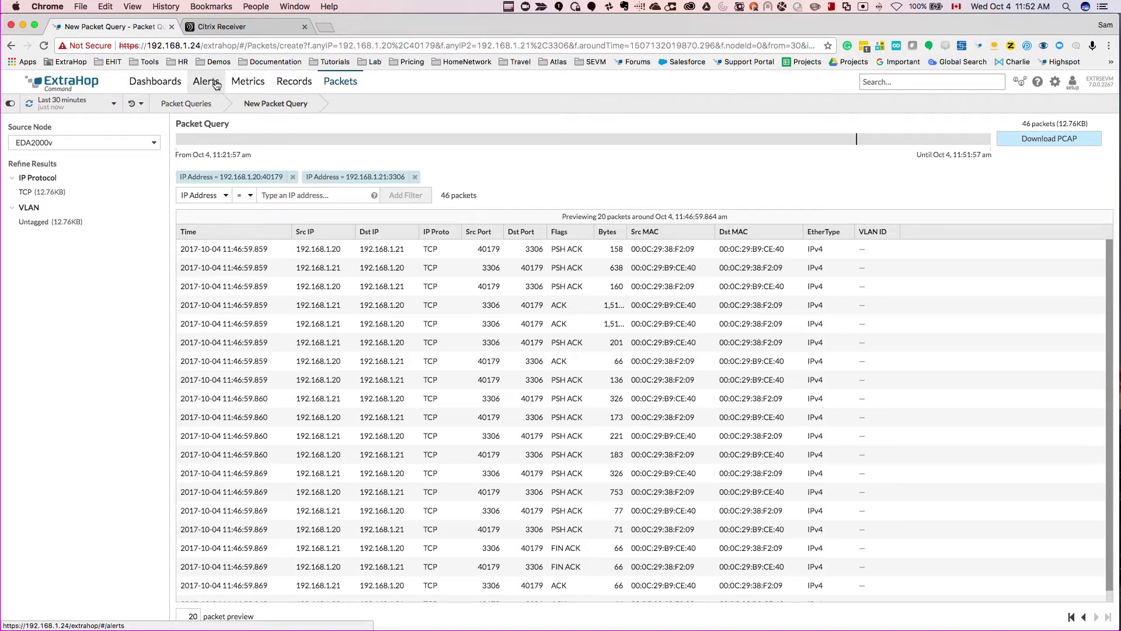
Return to the WebTree dashboard, hide the dashboard list and examine the topology diagram, Overview Mean Timings and Overview of Errors.
click(165, 84)
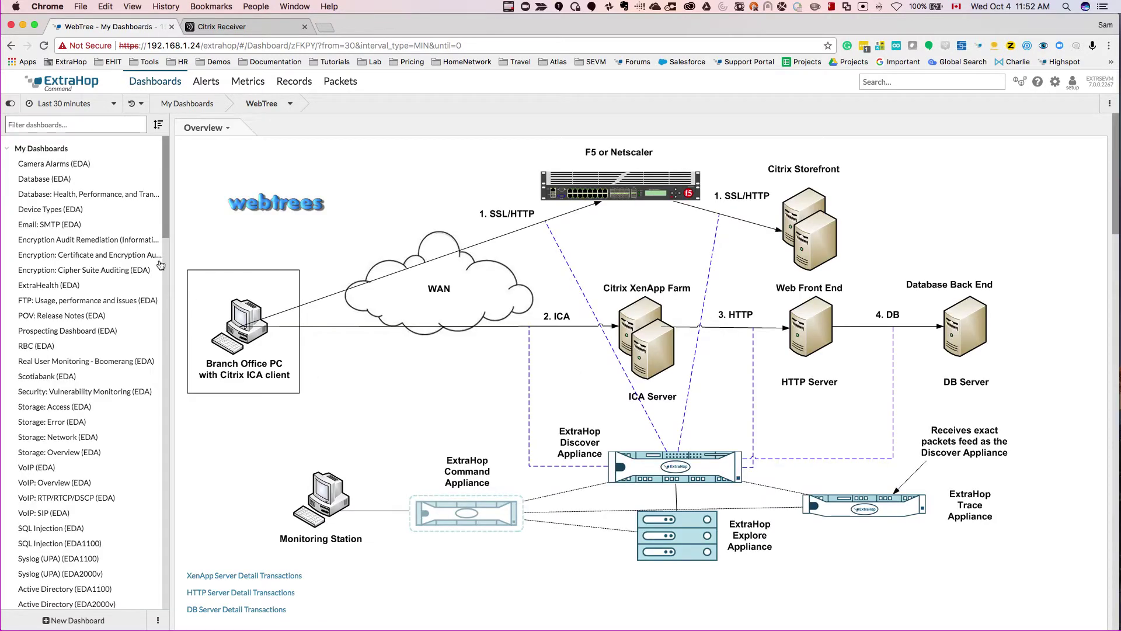
click(10, 104)
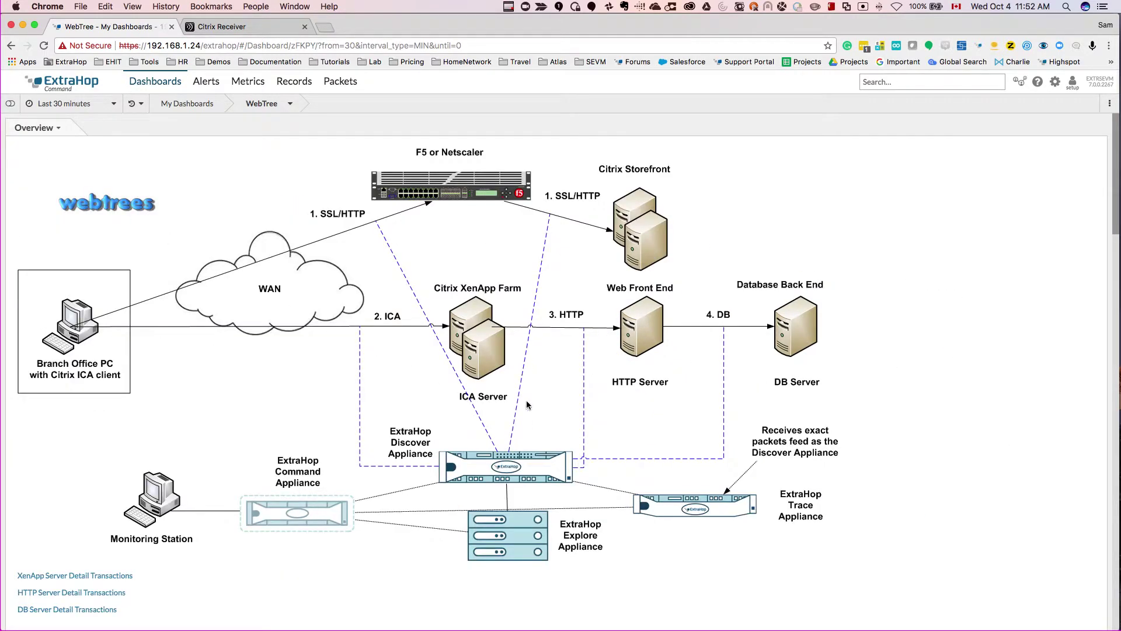
scroll(899, 466, down, 2)
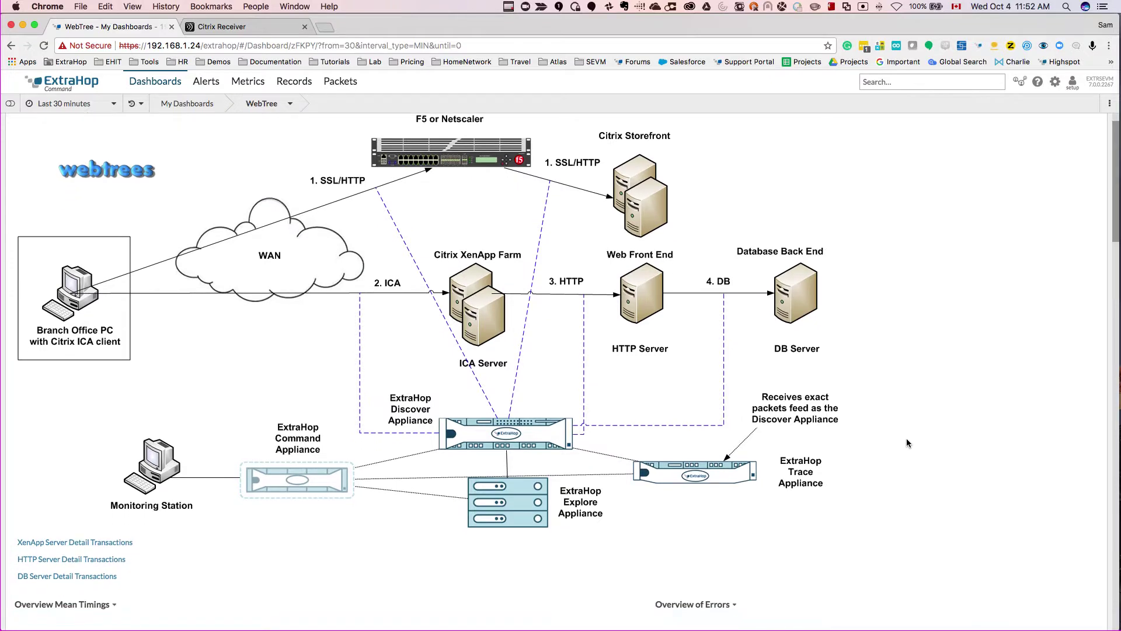
scroll(906, 423, down, 3)
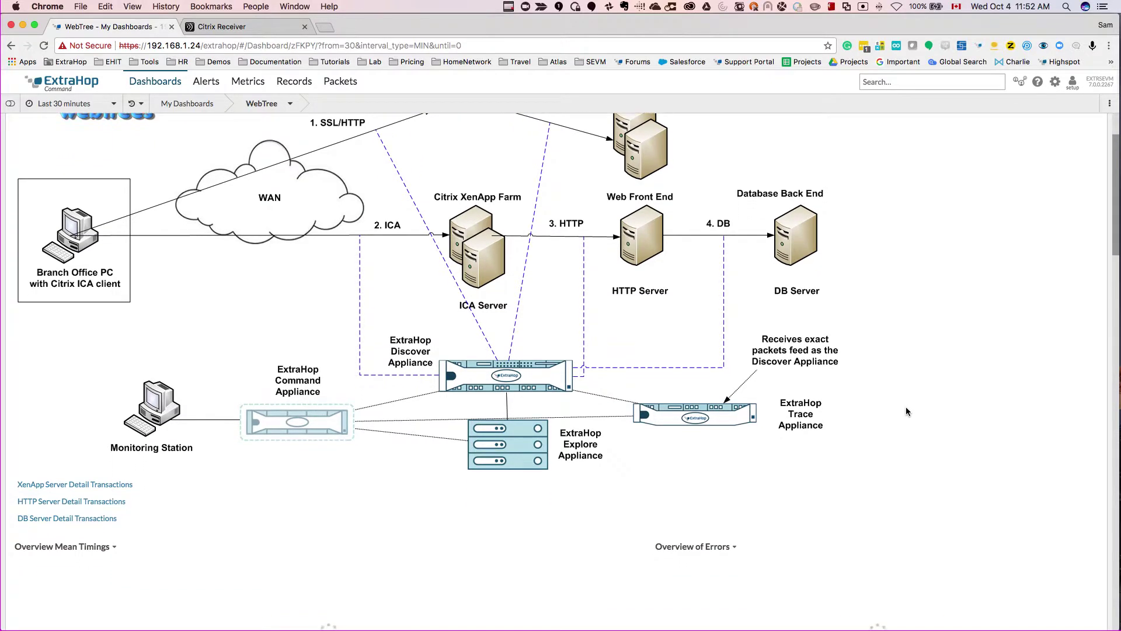
scroll(888, 338, down, 4)
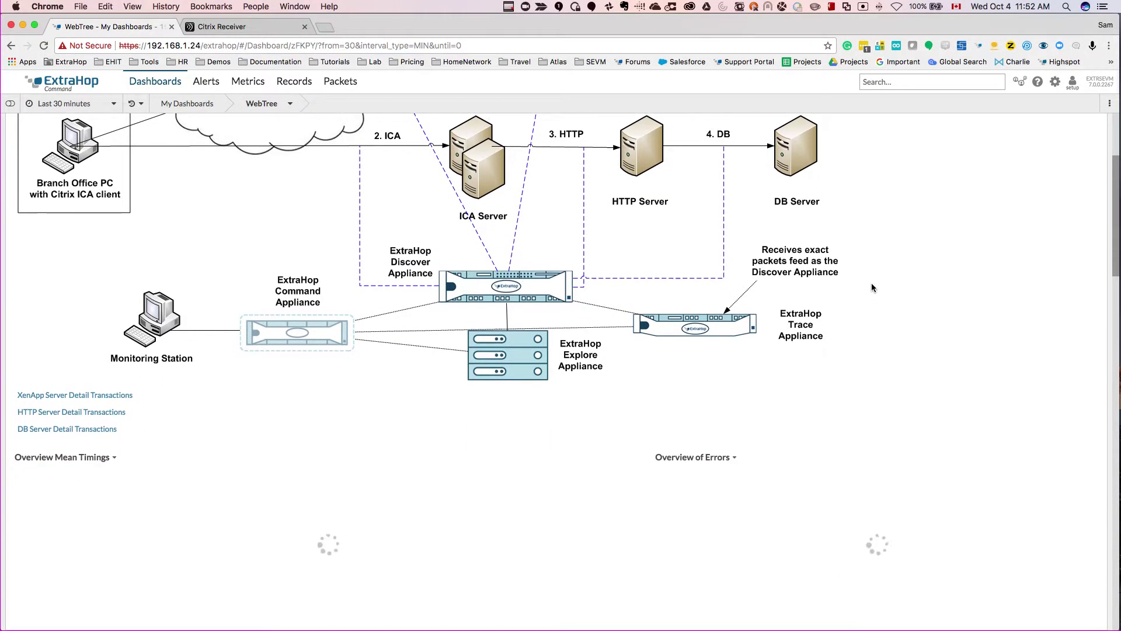
scroll(730, 390, down, 3)
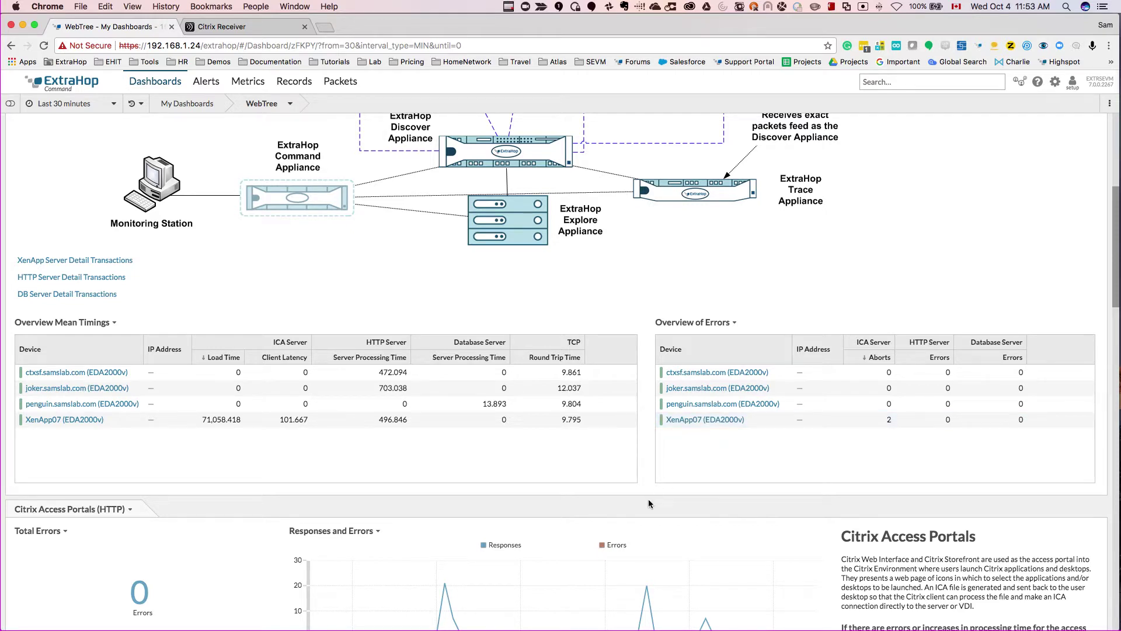
scroll(649, 499, down, 1)
scroll(658, 445, down, 4)
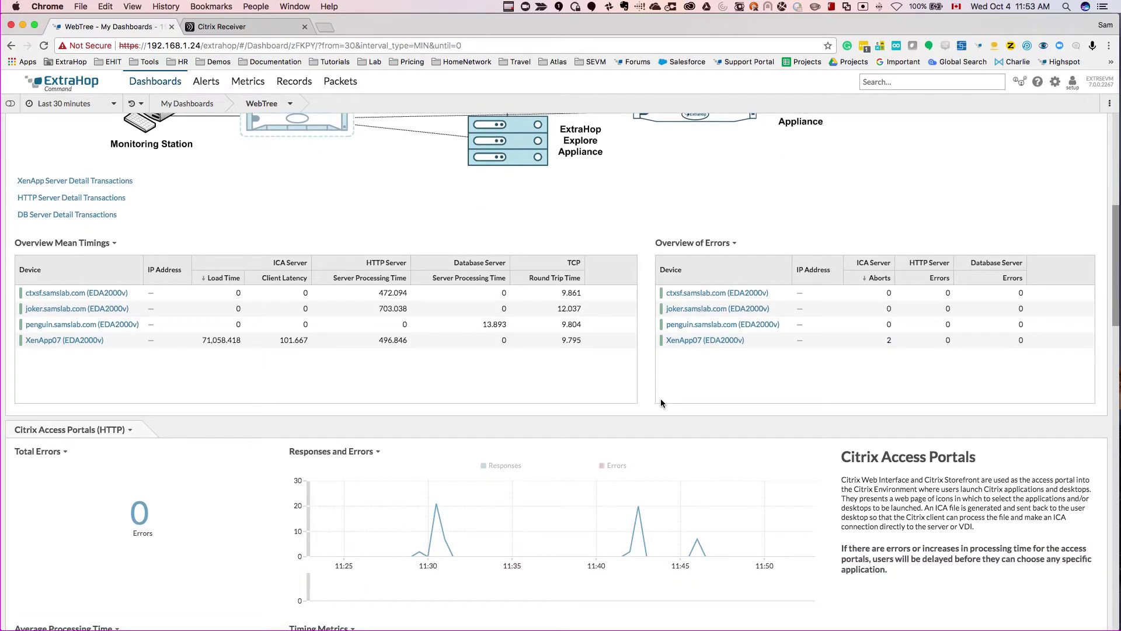
scroll(649, 328, down, 3)
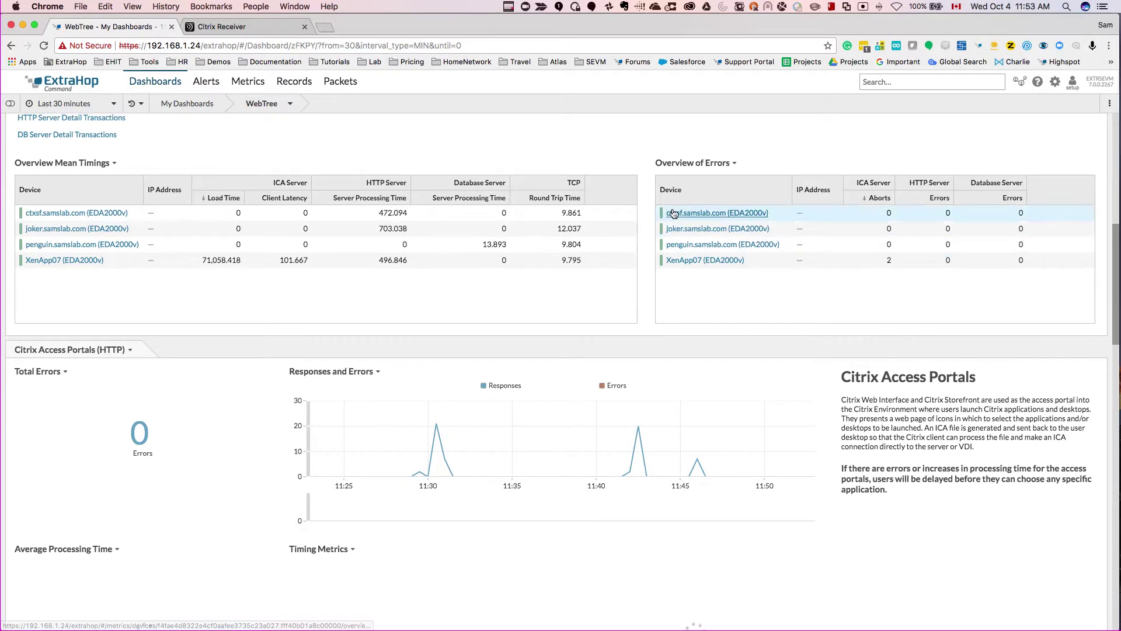
Examine the Citrix access portal errors and timing charts and the ICA server launches, load times and client latency by user and program.
scroll(578, 419, down, 5)
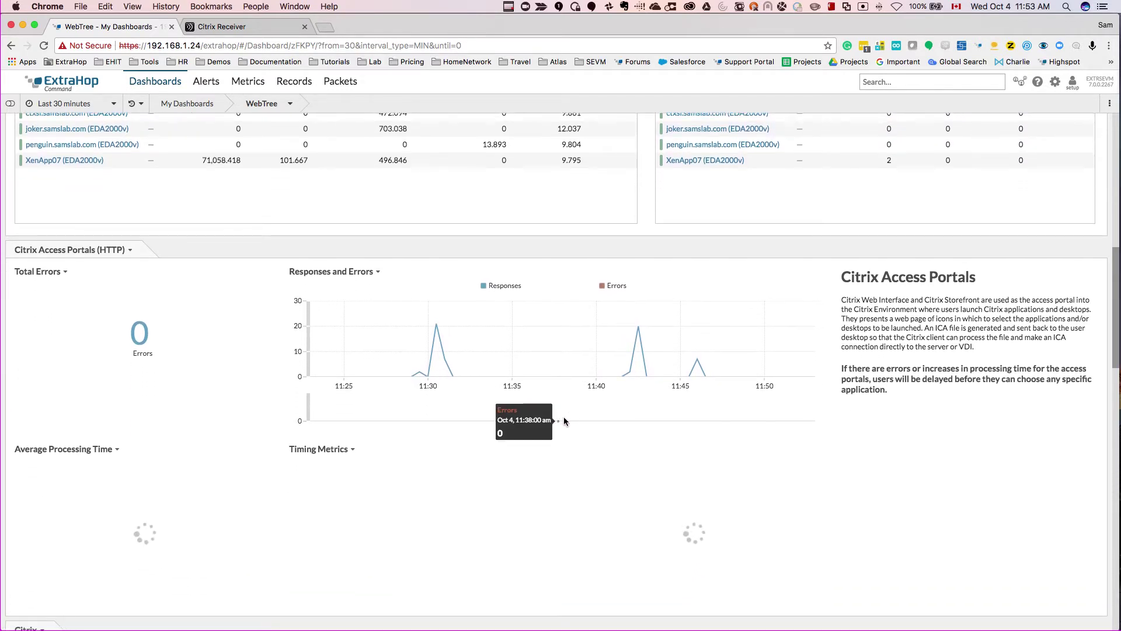
scroll(454, 387, down, 6)
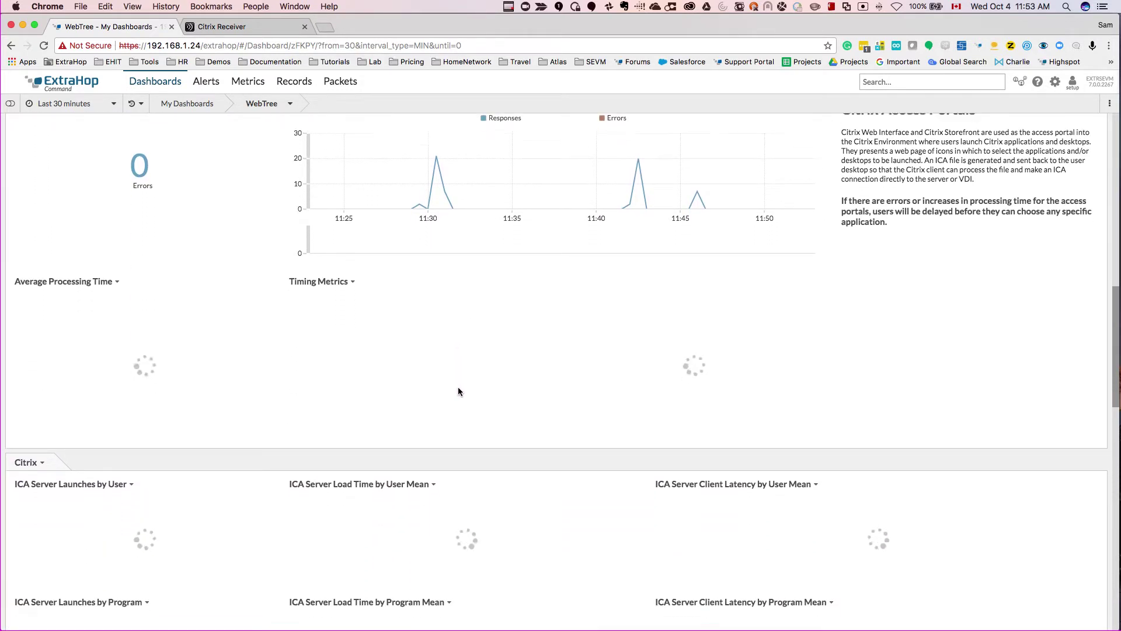
scroll(458, 388, up, 4)
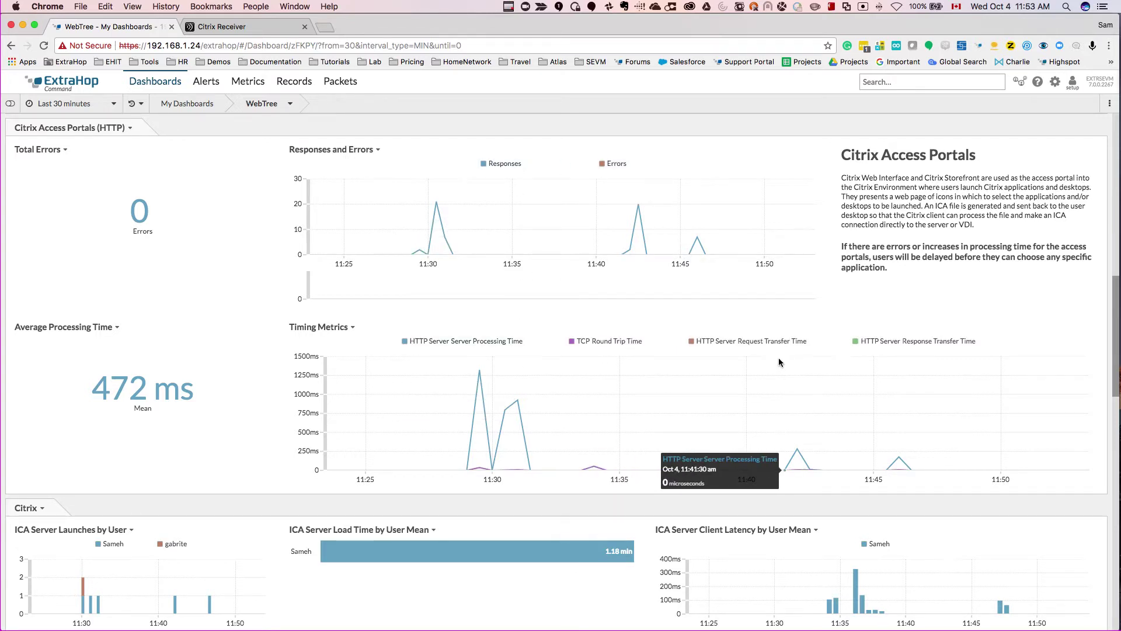
scroll(625, 406, down, 5)
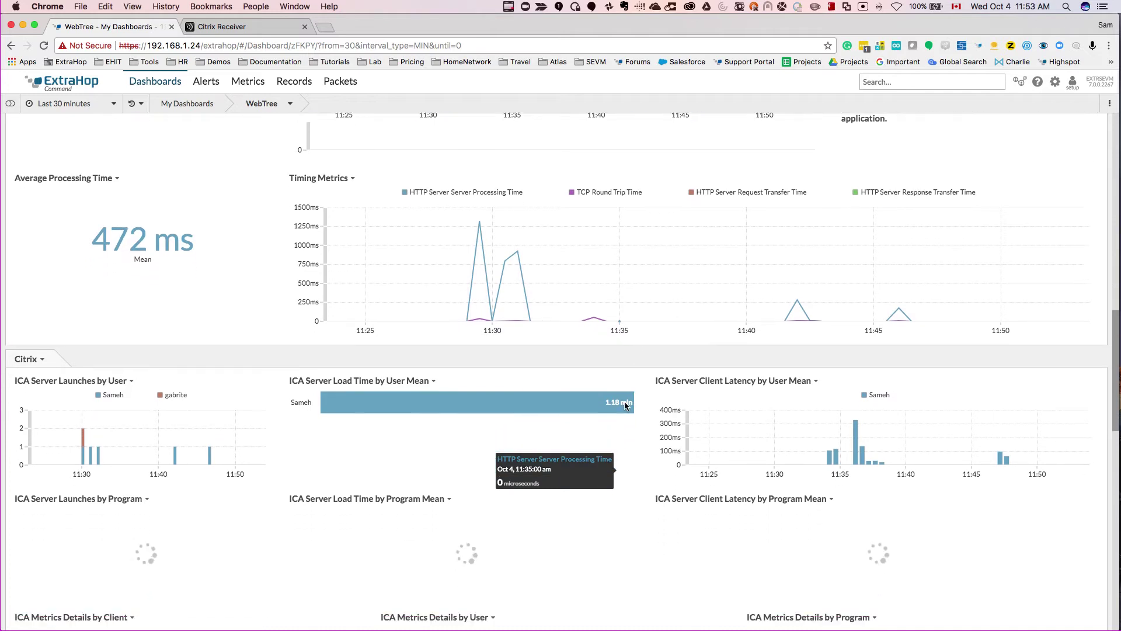
scroll(625, 403, down, 5)
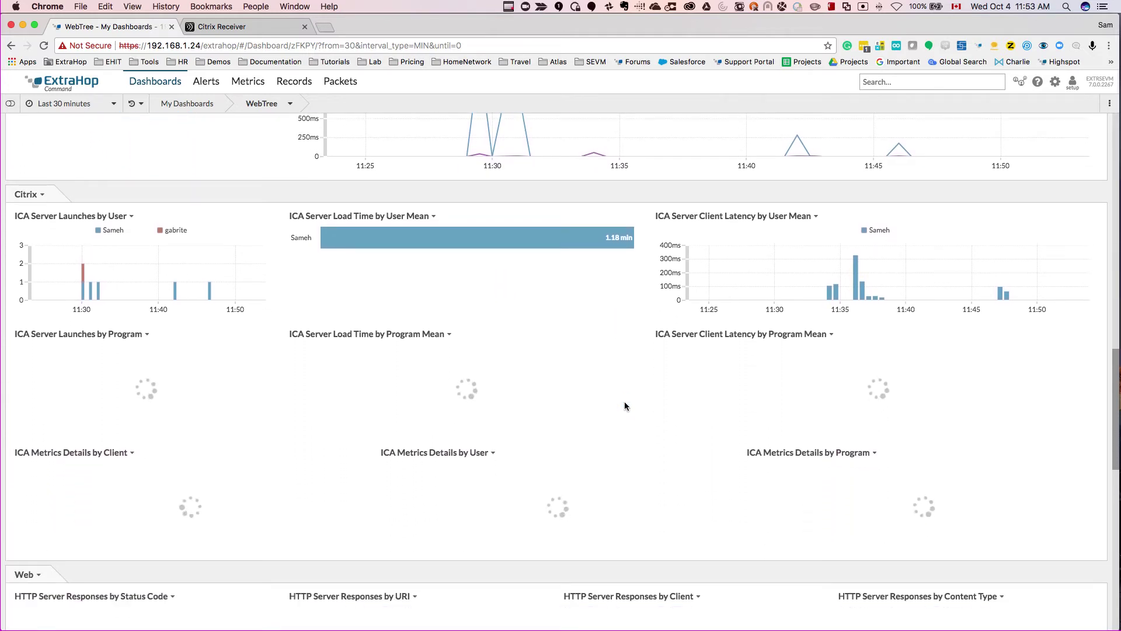
scroll(625, 401, down, 1)
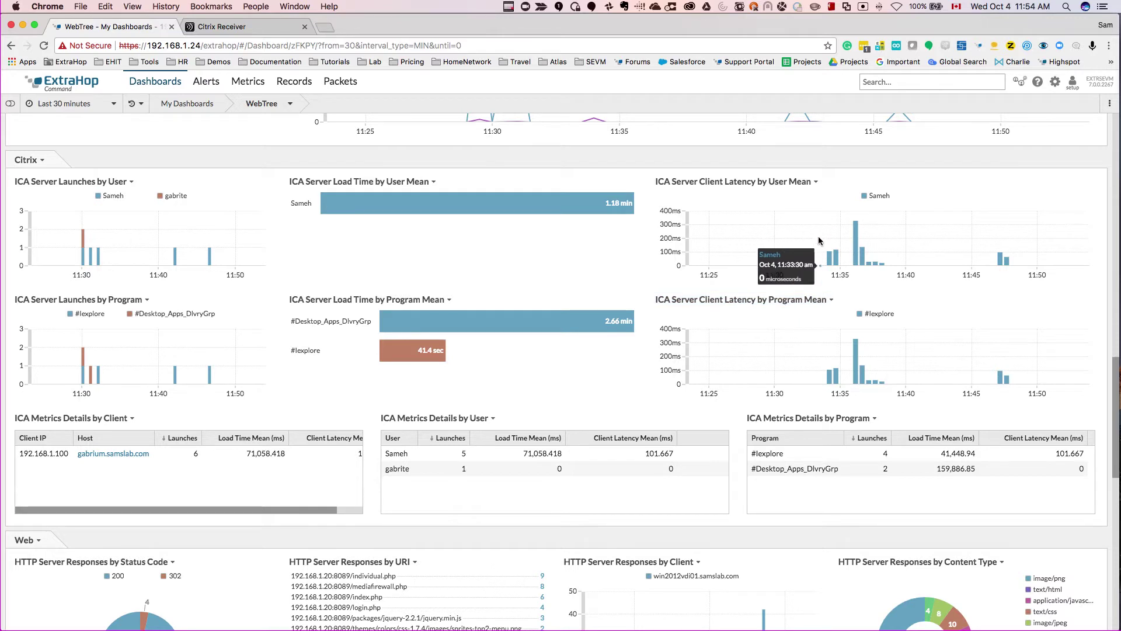
scroll(408, 471, down, 1)
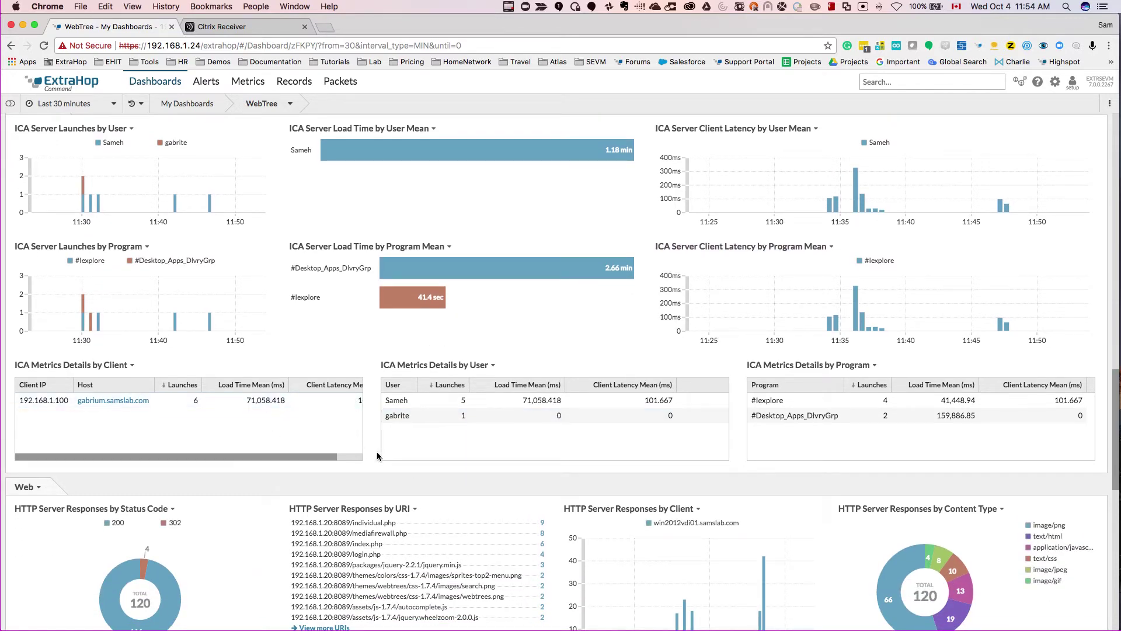
Examine the dashboard's HTTP server responses and processing time by URI, and the database transactions and performance breakdown.
scroll(380, 453, down, 3)
scroll(380, 458, down, 3)
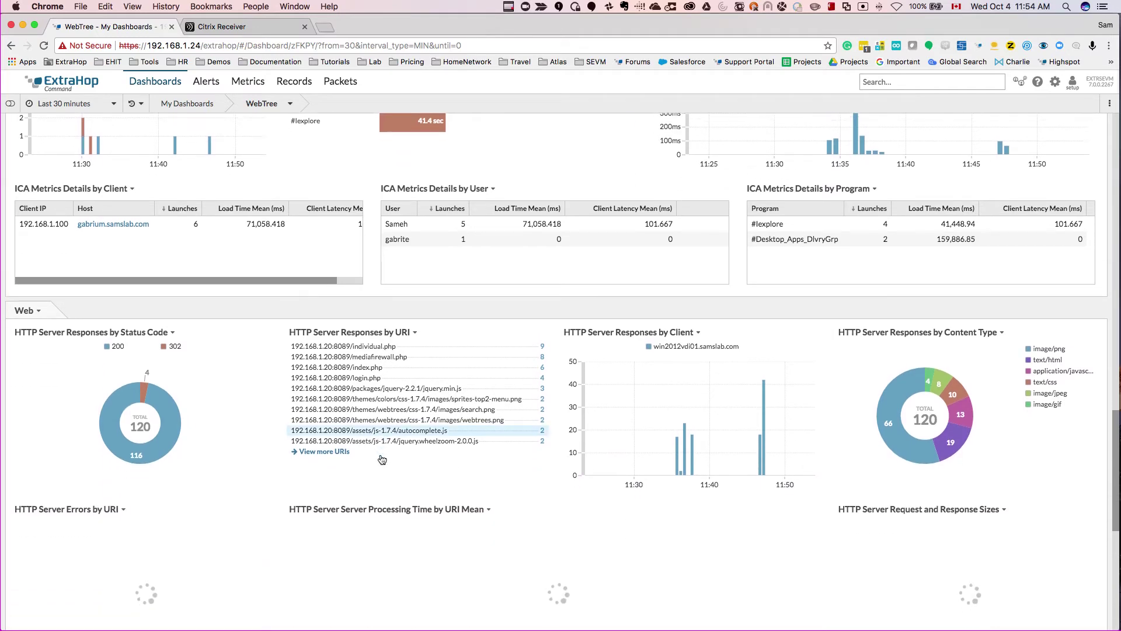
scroll(381, 456, down, 1)
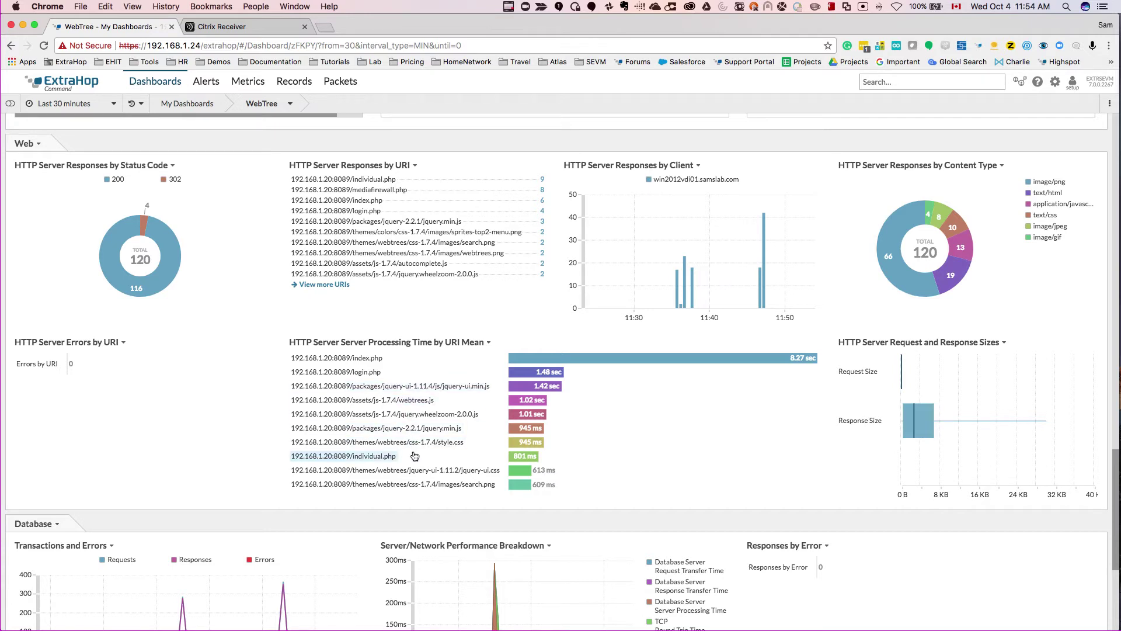
scroll(415, 456, down, 5)
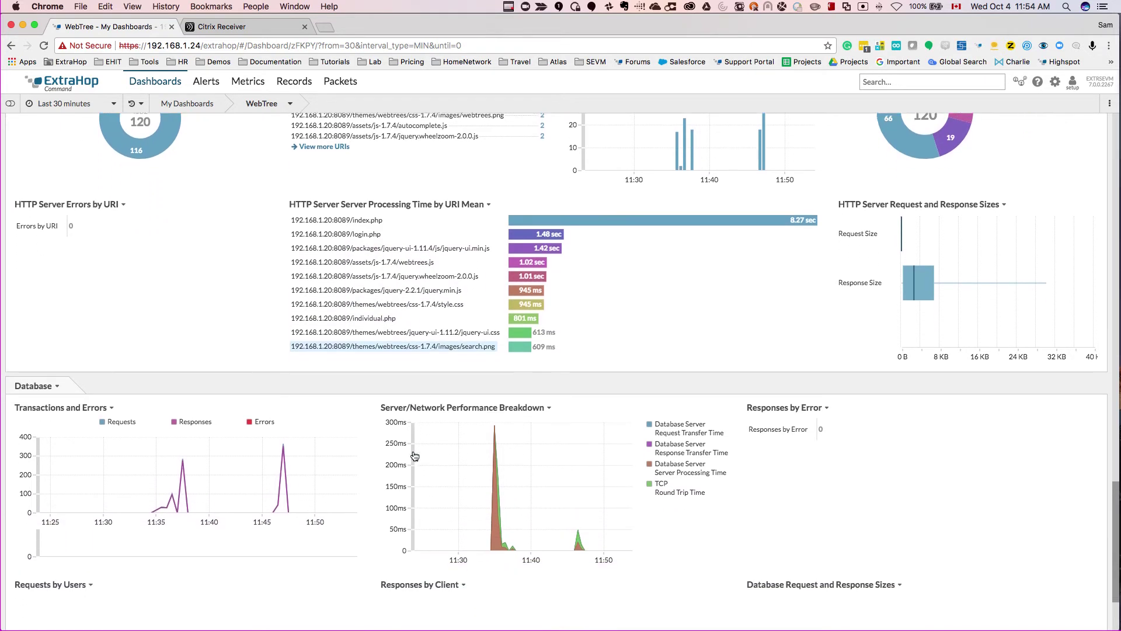
scroll(412, 450, down, 3)
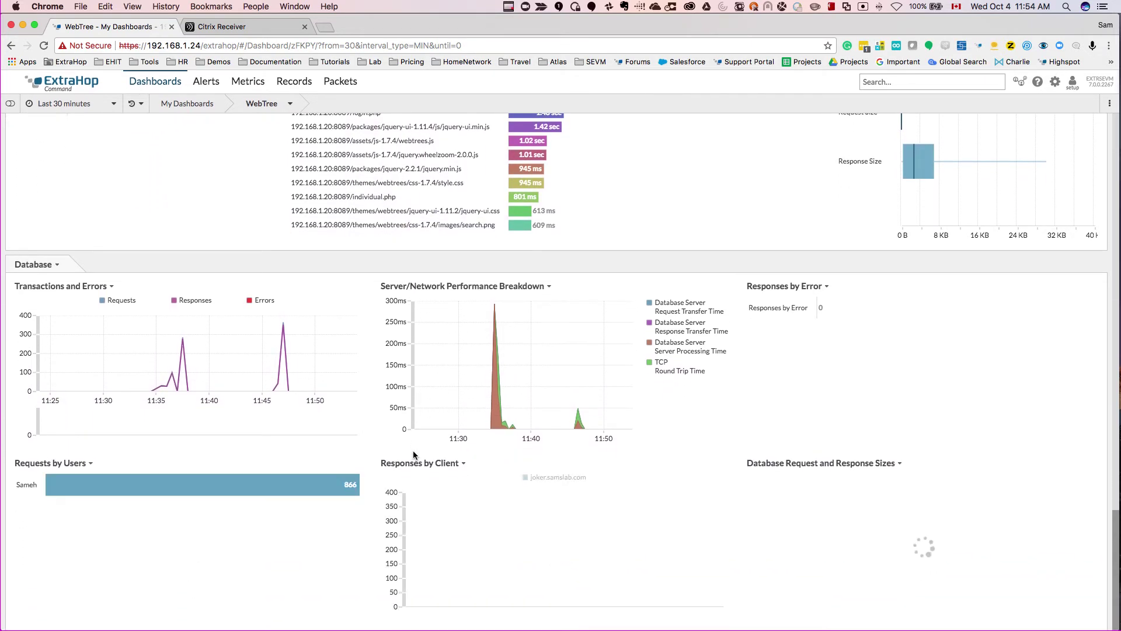